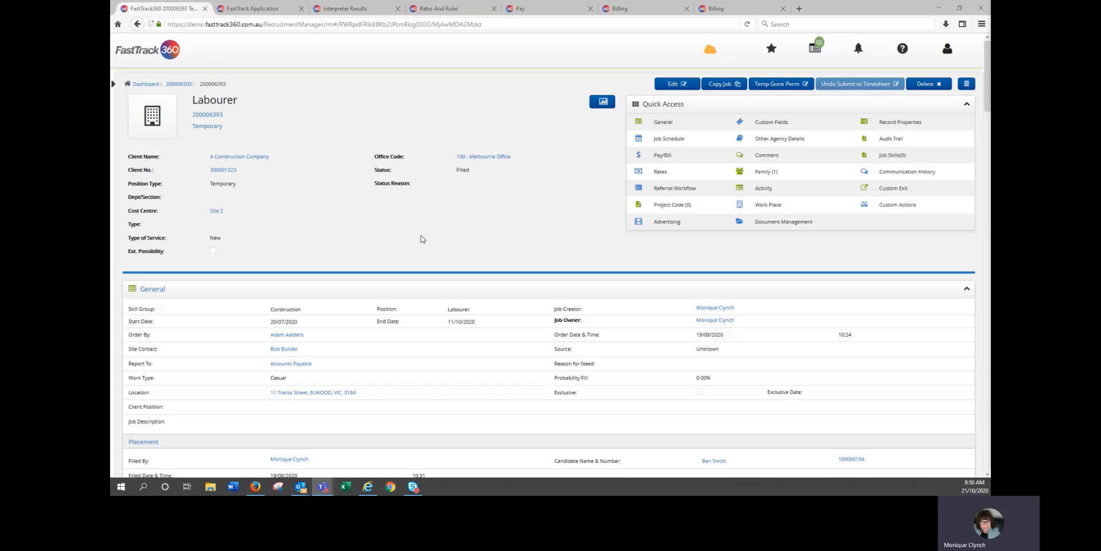
# - Review the Labourer job's schedule and the initiator and approval-level settings of its timesheet workflow
pyautogui.click(669, 138)
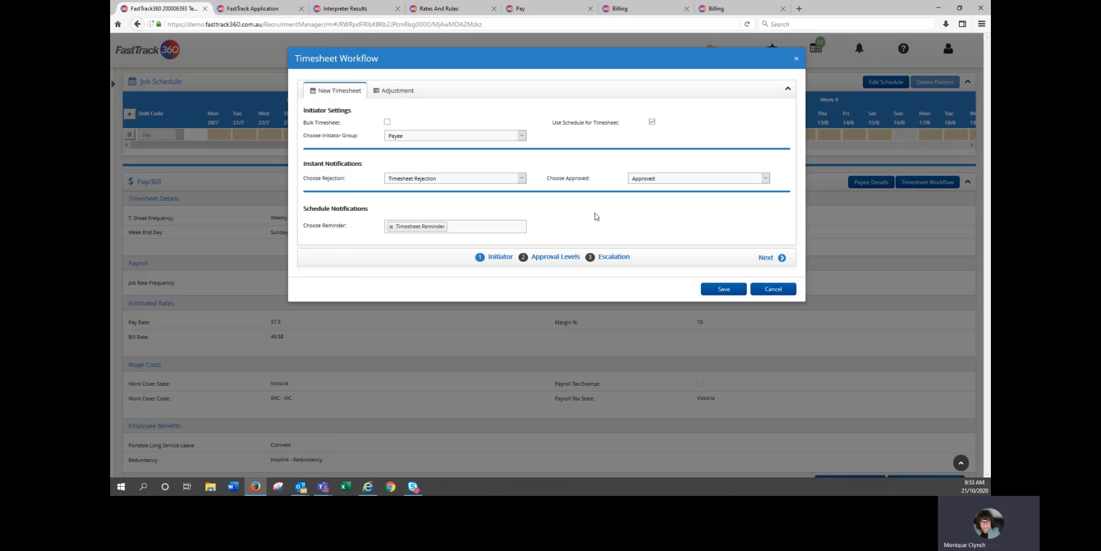
pyautogui.click(563, 259)
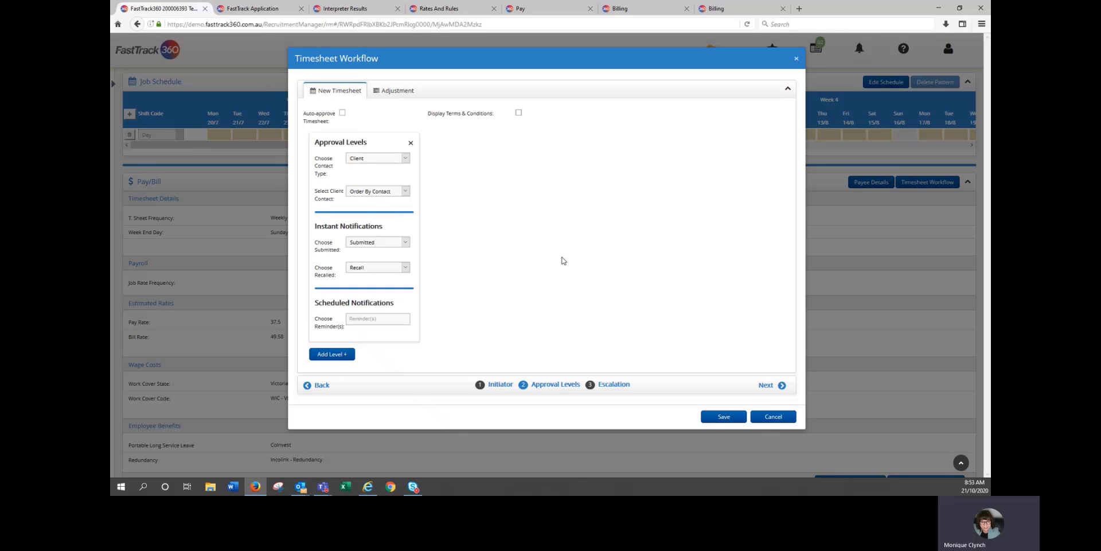
pyautogui.click(493, 385)
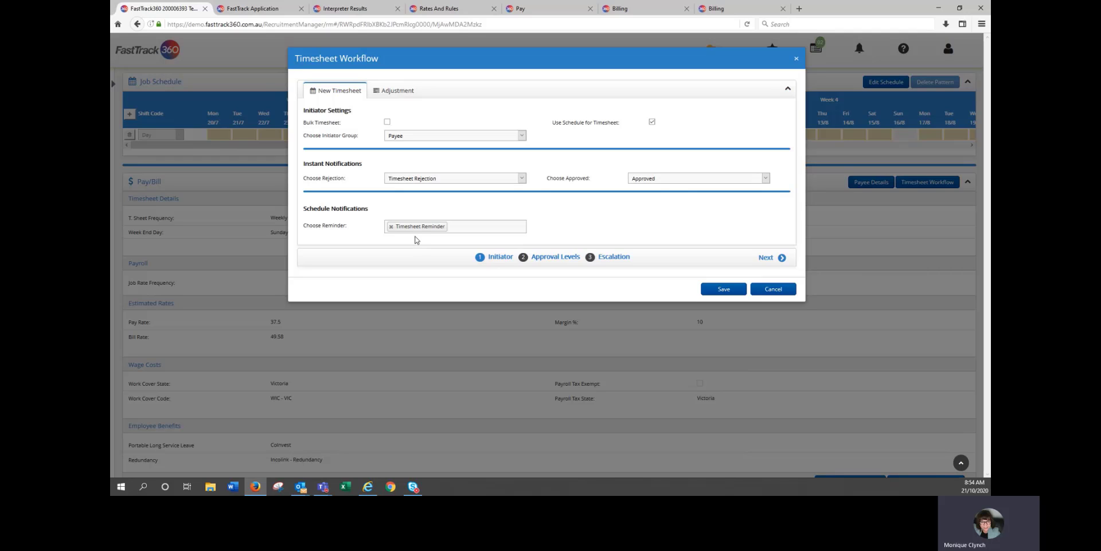
pyautogui.click(572, 261)
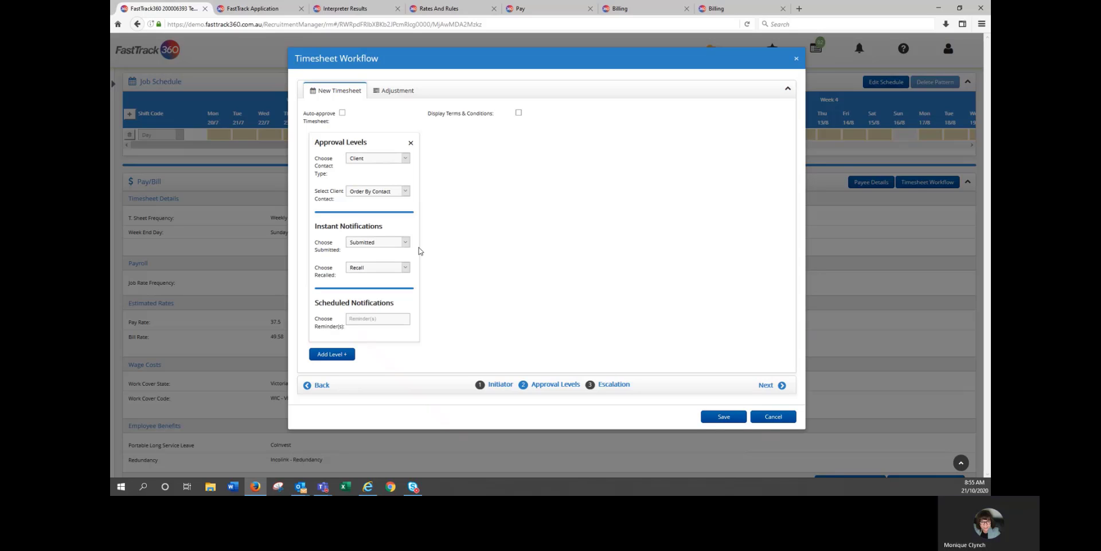
pyautogui.click(714, 417)
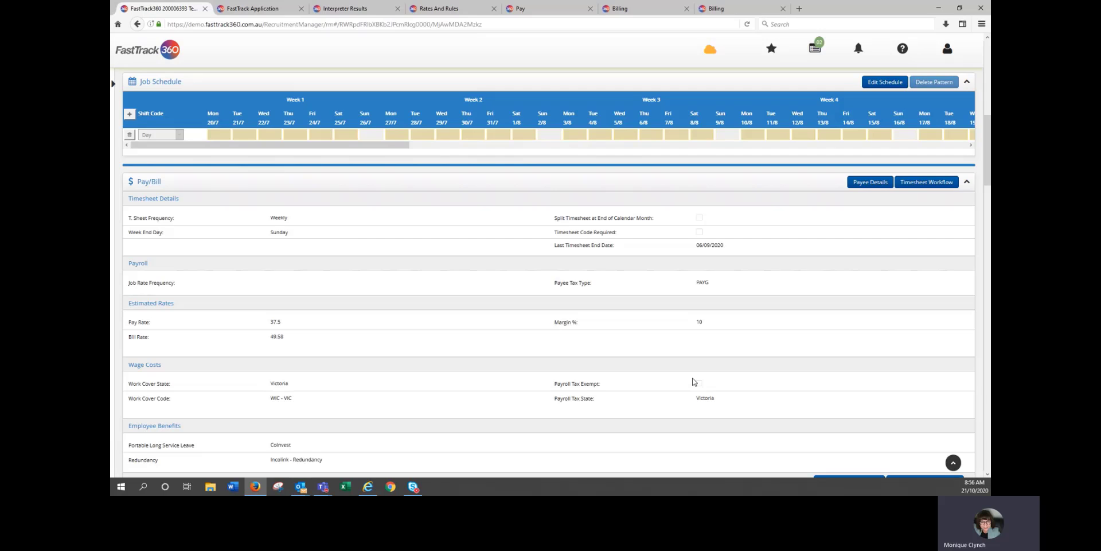
pyautogui.click(953, 463)
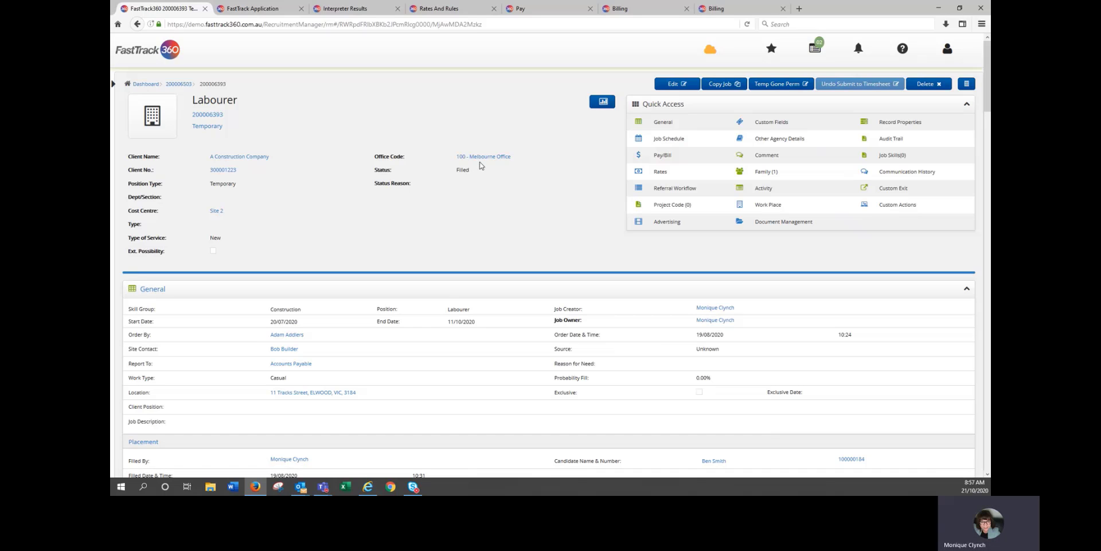
# - Create a timesheet import batch from "TS Import Bulk Picker Packers agreement Amazon June 2020 we 06.06.xlsx" with TS Import as the source
pyautogui.click(258, 12)
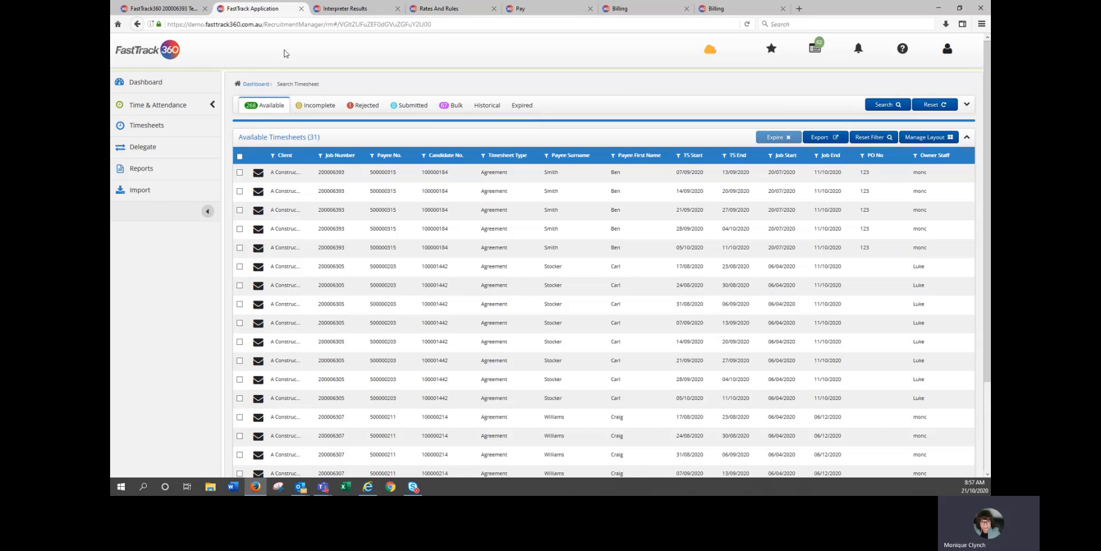
pyautogui.click(161, 192)
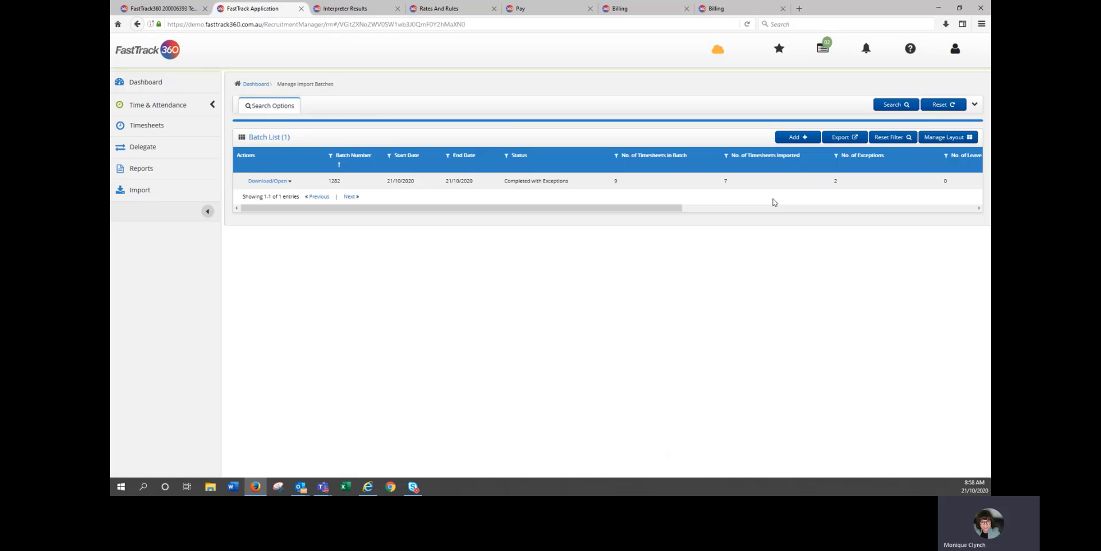
pyautogui.click(810, 137)
pyautogui.click(539, 128)
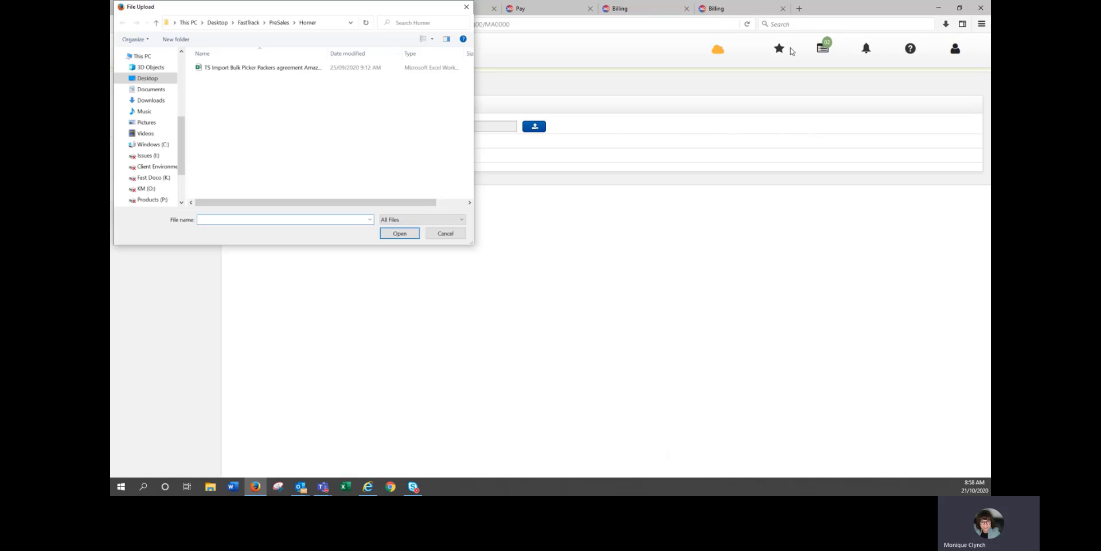
pyautogui.click(231, 68)
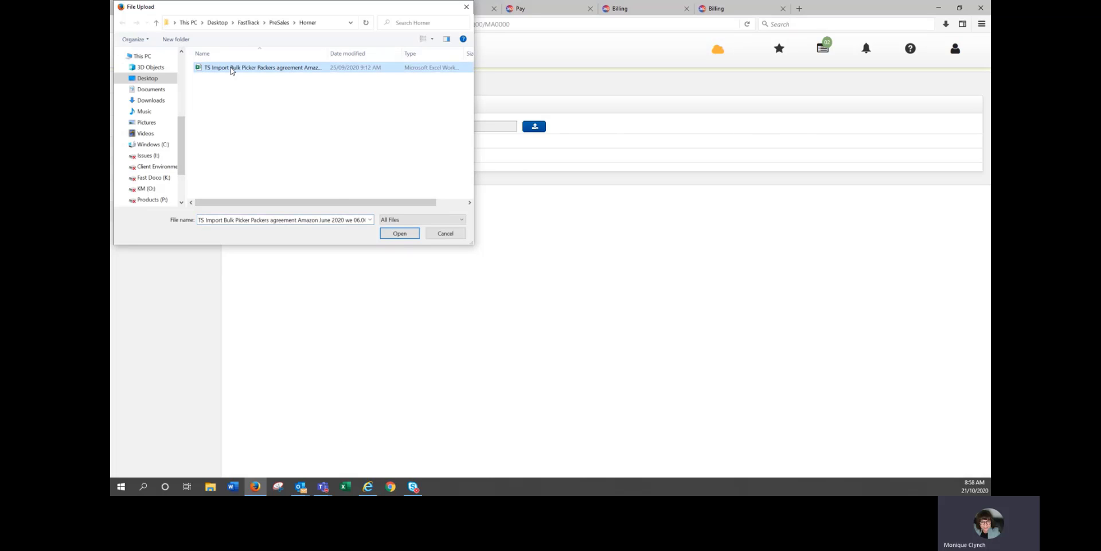
pyautogui.click(400, 234)
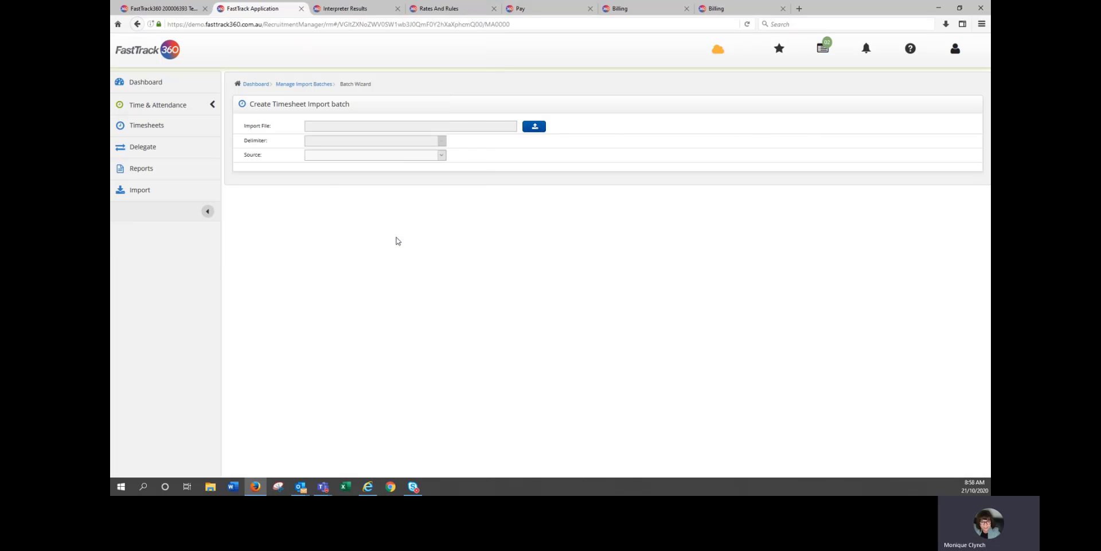
pyautogui.click(340, 155)
pyautogui.click(339, 196)
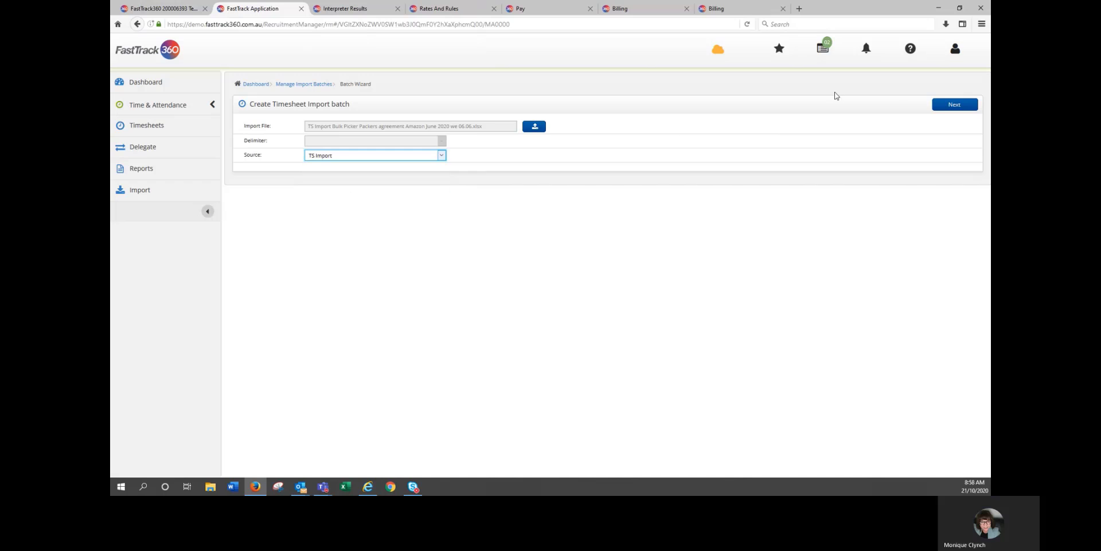
pyautogui.click(936, 104)
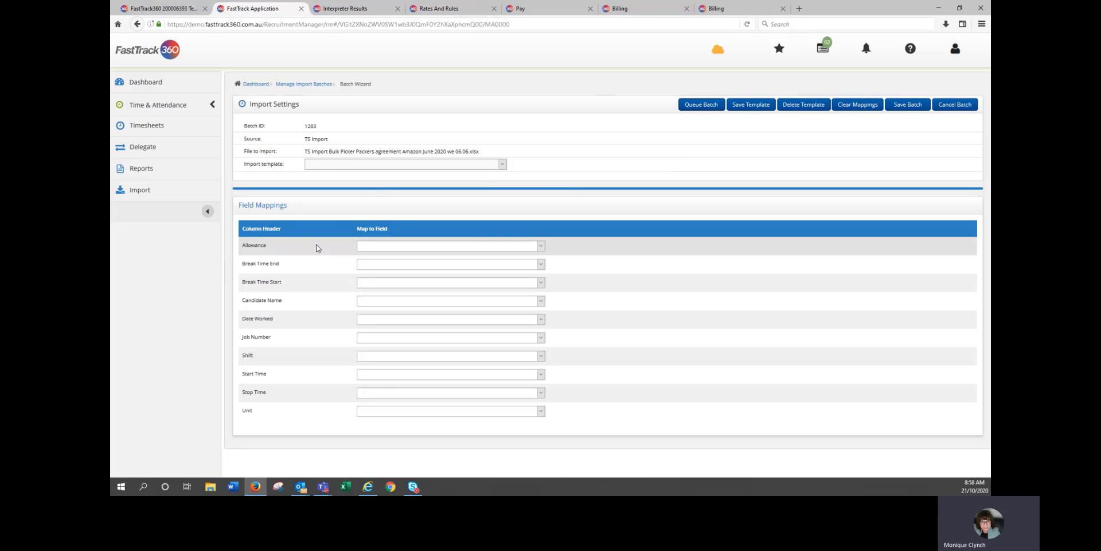
# - Apply the Amazon import template to the batch's field mappings and queue the batch for processing
pyautogui.click(352, 166)
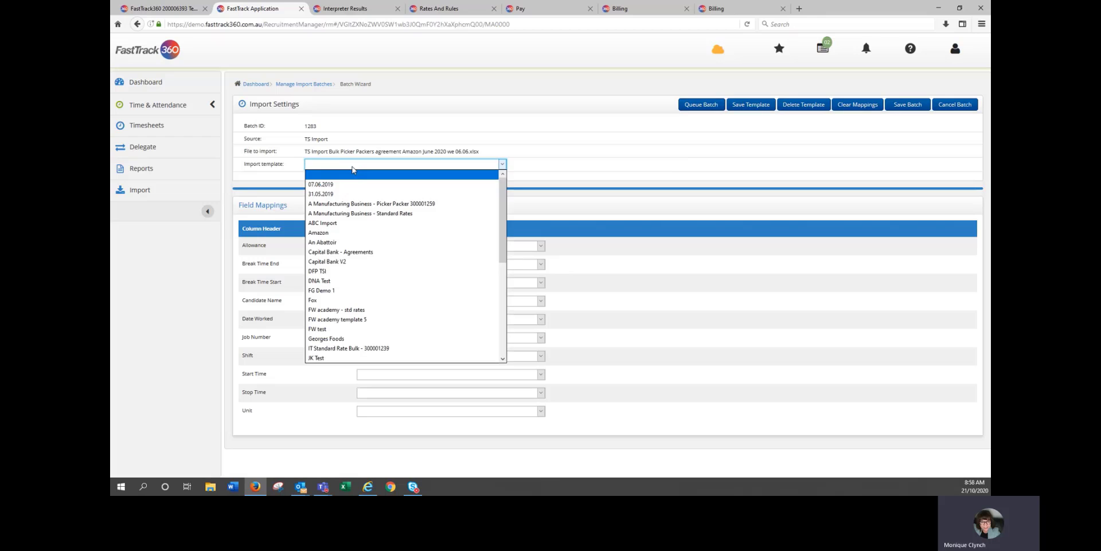
pyautogui.click(353, 232)
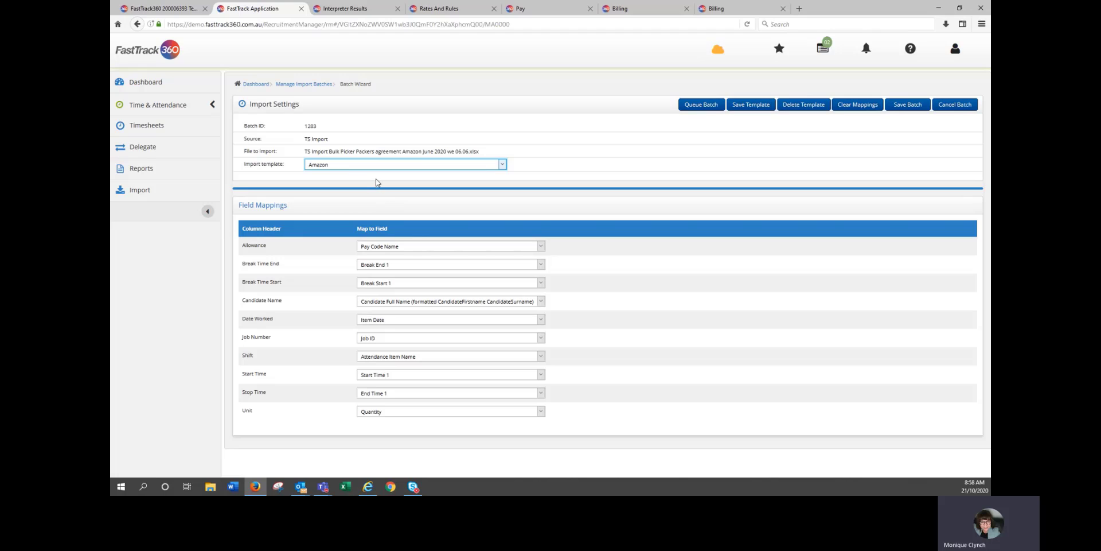
pyautogui.click(703, 106)
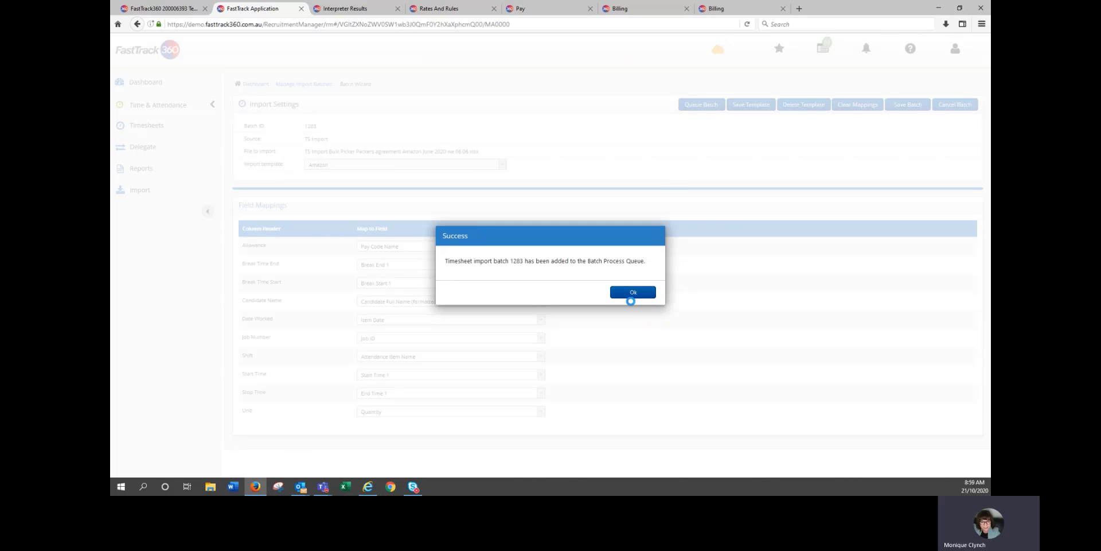
pyautogui.click(633, 295)
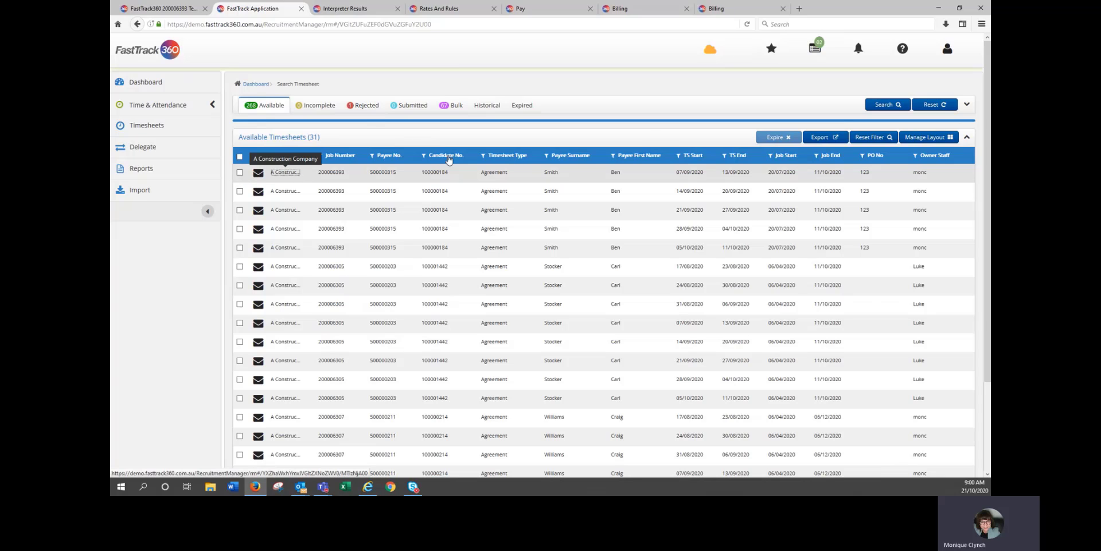
# - Open the available A Construction Company timesheet starting 07/09/2020 and set Monday's end time to 18:00
pyautogui.click(292, 175)
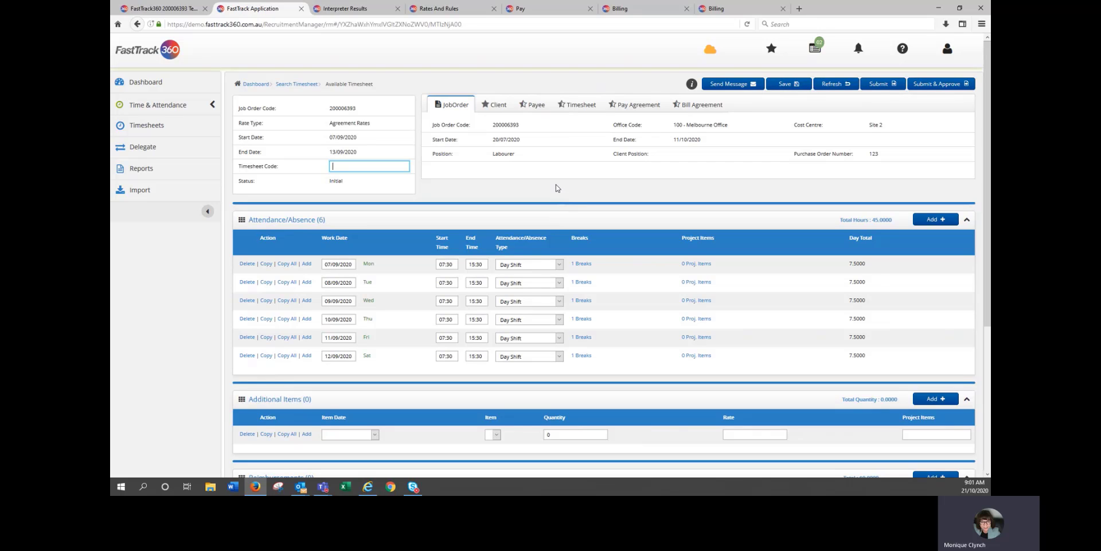
pyautogui.click(484, 266)
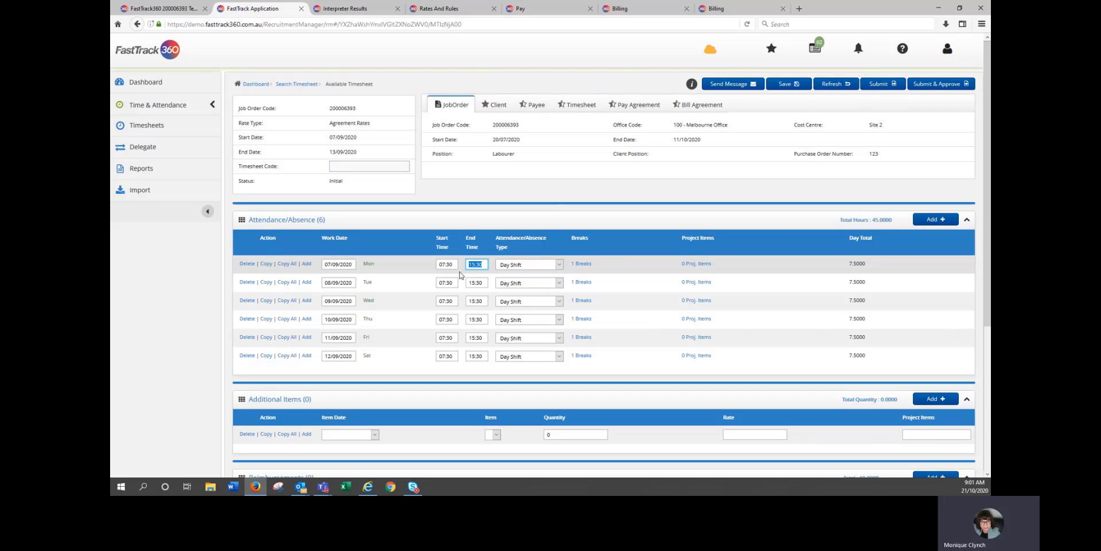
pyautogui.write('18')
pyautogui.click(612, 283)
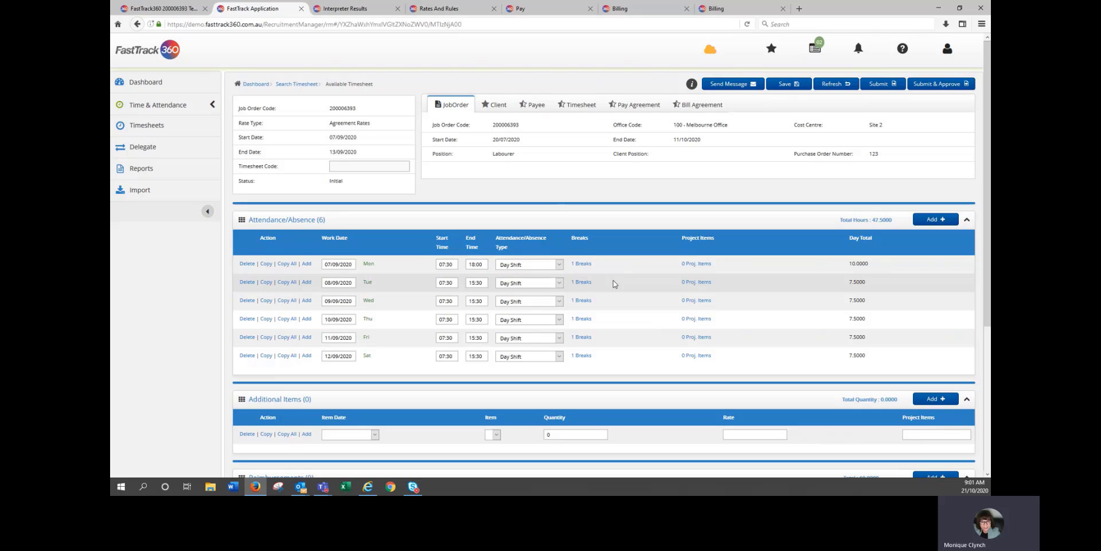
# - Delete the break from Tuesday 08/09/2020's attendance and save the change
pyautogui.click(582, 281)
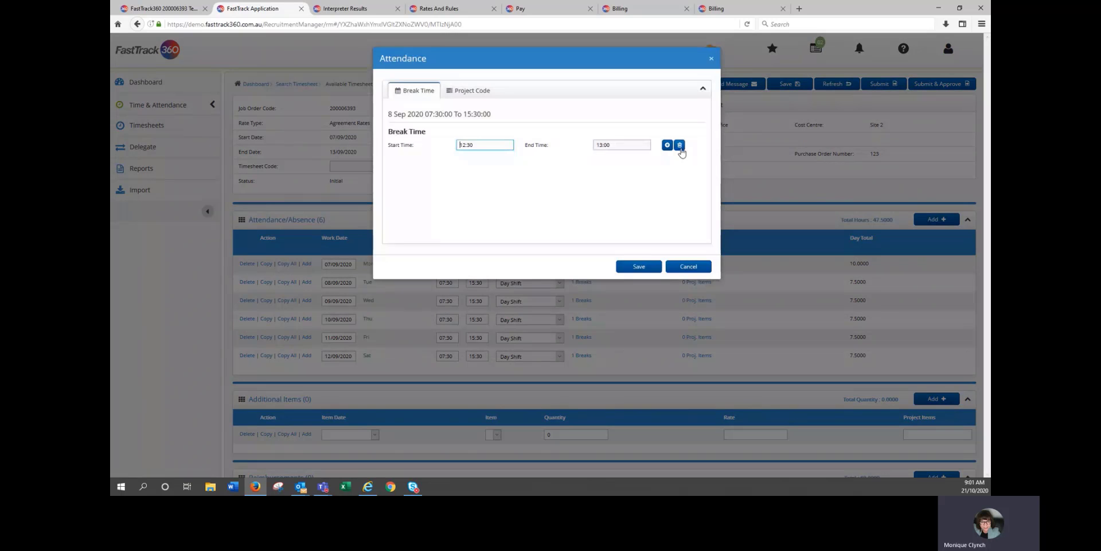
pyautogui.click(680, 145)
pyautogui.click(634, 267)
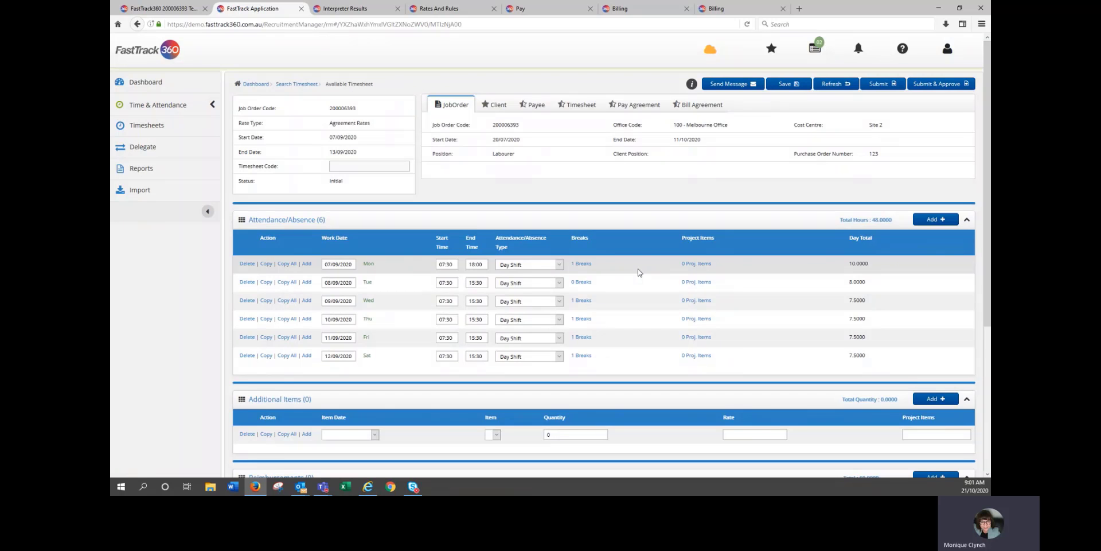
# - Add an Equipment Hourly additional item for Monday 07/09/2020 with a quantity of 10
pyautogui.click(345, 434)
pyautogui.click(344, 366)
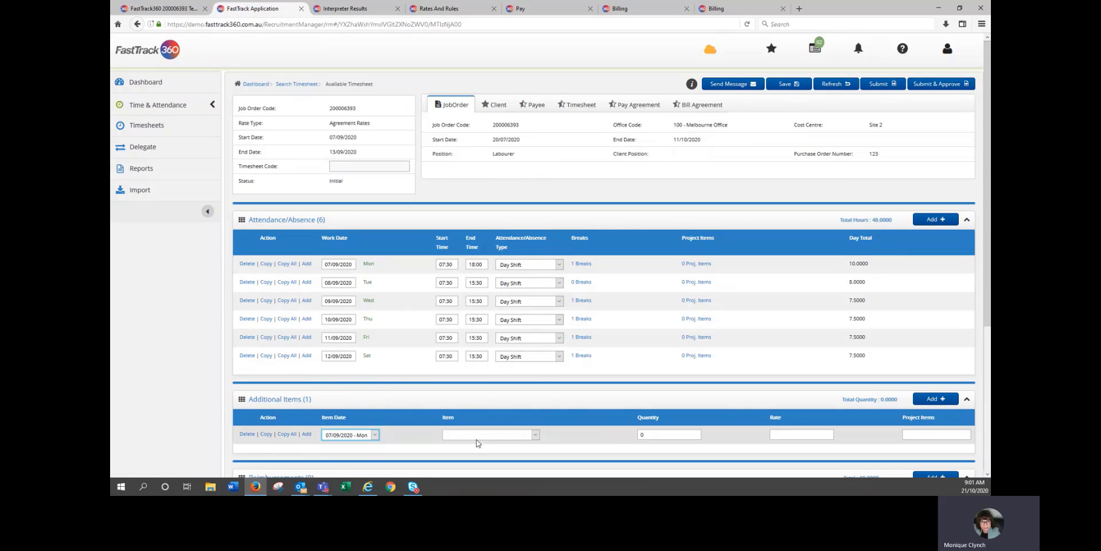
pyautogui.click(478, 435)
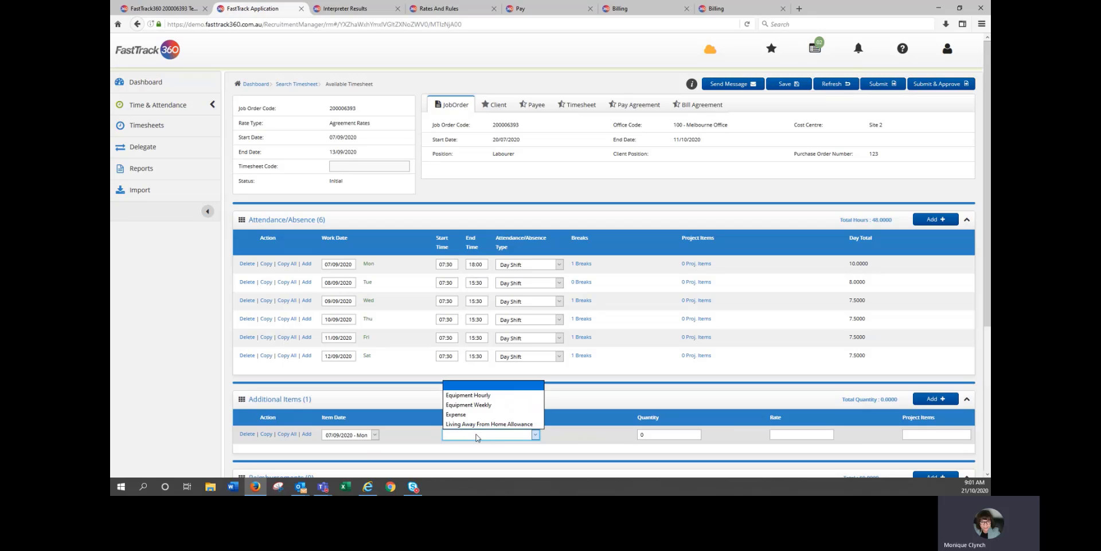
pyautogui.click(480, 397)
pyautogui.press('Tab')
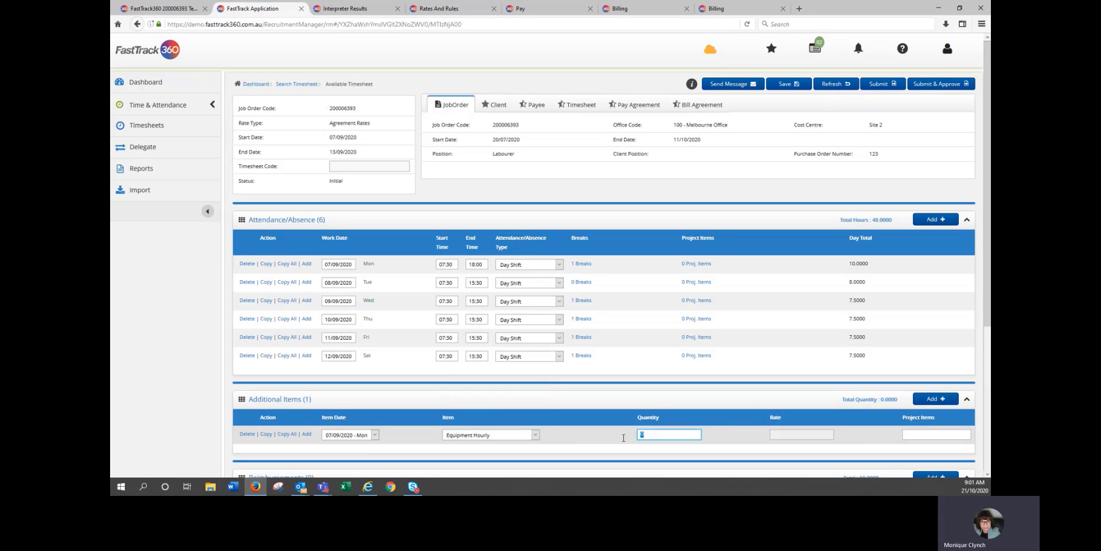
pyautogui.write('10')
pyautogui.scroll(-3, 622, 440)
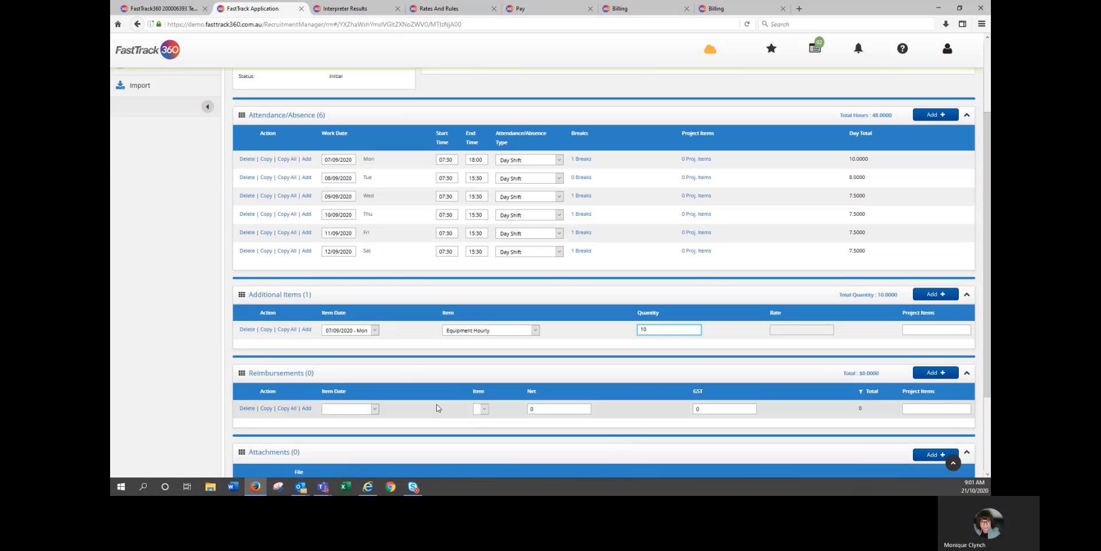
pyautogui.click(340, 409)
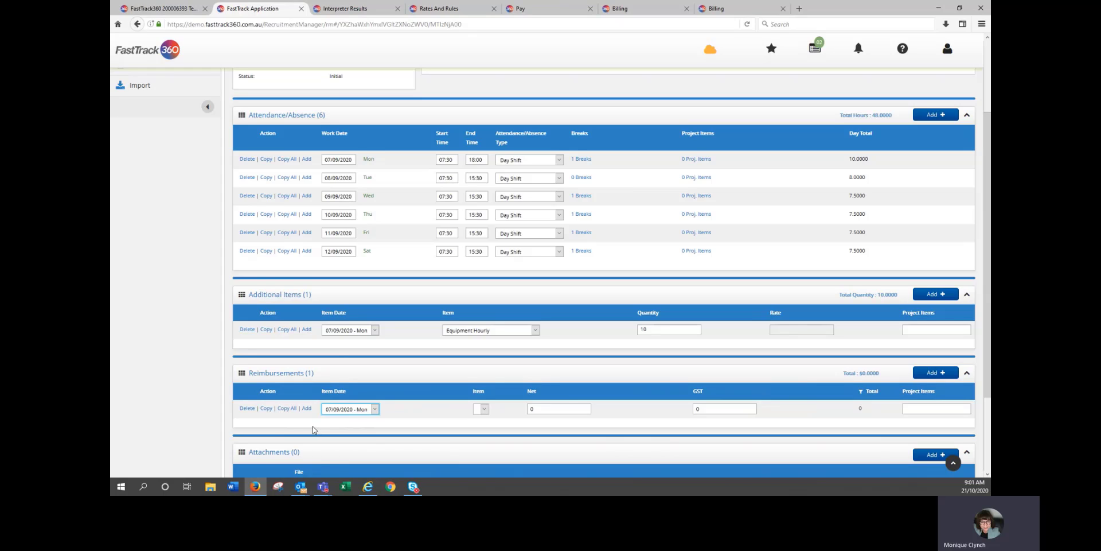
pyautogui.click(247, 408)
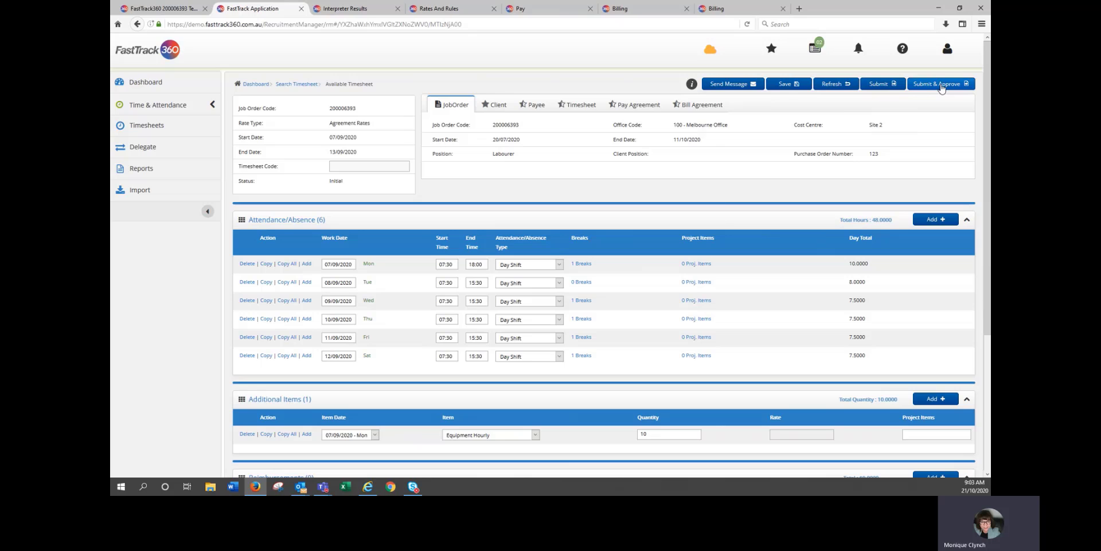
# - Submit and approve the timesheet for 07/09/2020 to 13/09/2020
pyautogui.click(941, 85)
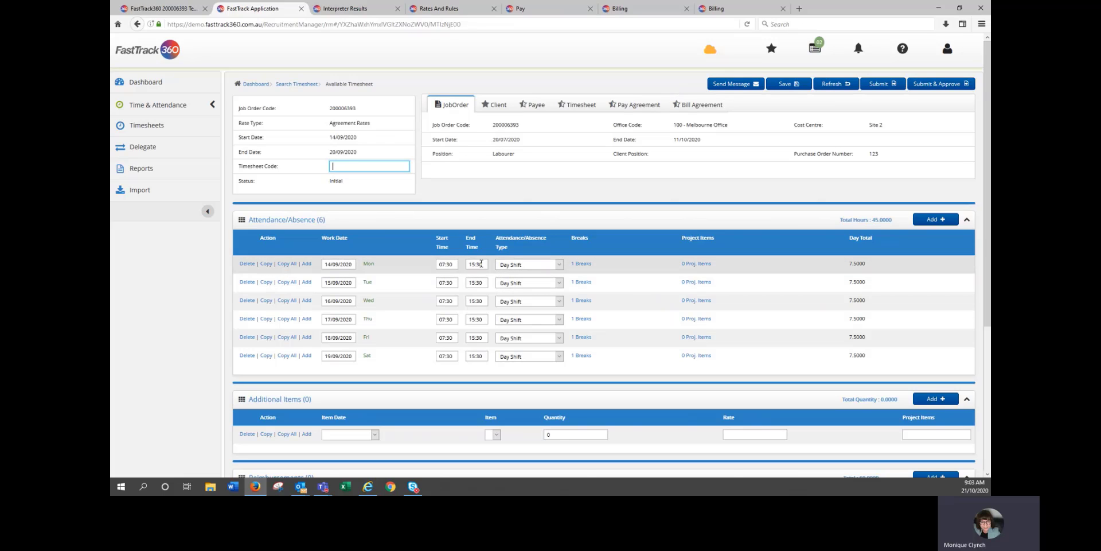
# - Set Monday 14/09/2020's end time to 18:00 on the following week's timesheet and submit it for approval
pyautogui.moveTo(485, 264); pyautogui.dragTo(454, 266)
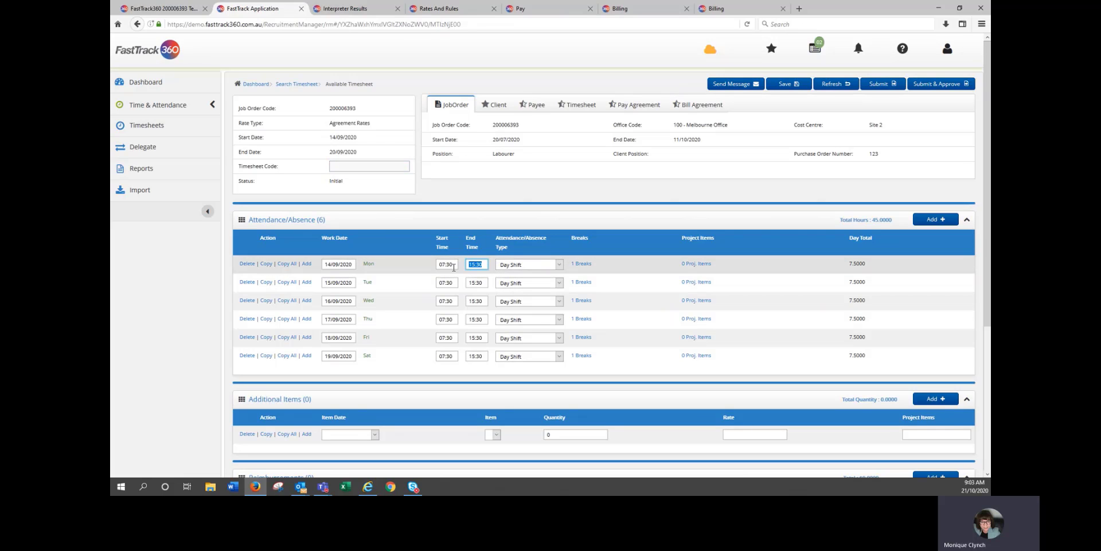
pyautogui.write('1')
pyautogui.click(660, 192)
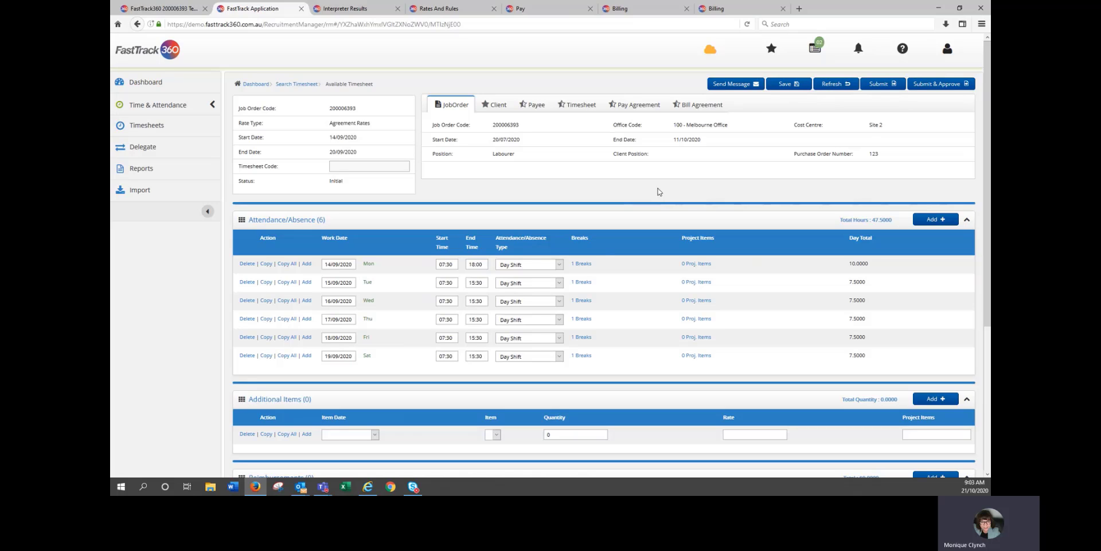
pyautogui.click(880, 85)
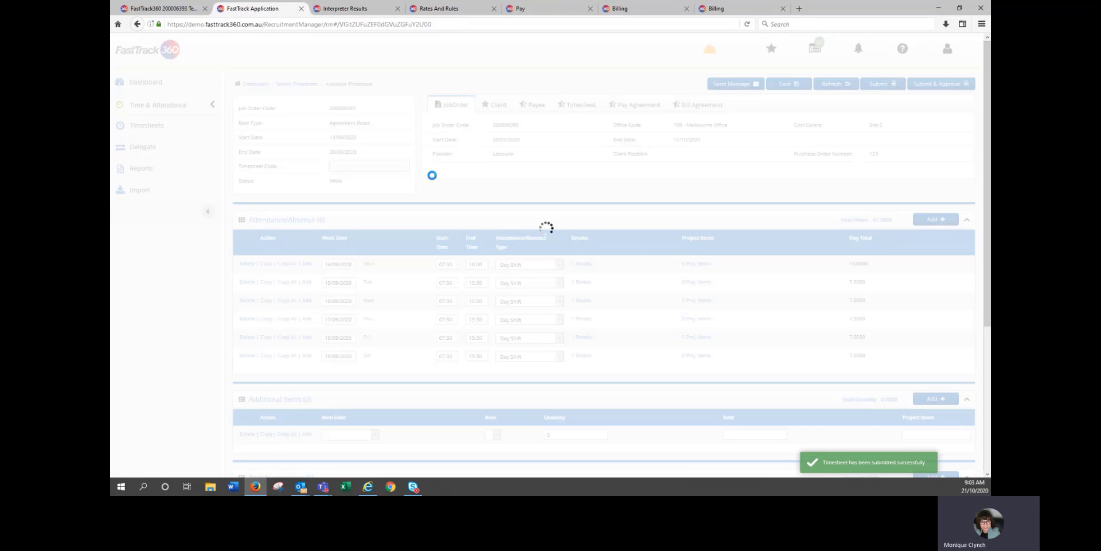
# - Review the interpreted pay and bill details of the 3/08/2020 to 9/08/2020 timesheet and its original attendance in Interpreter Review
pyautogui.click(351, 9)
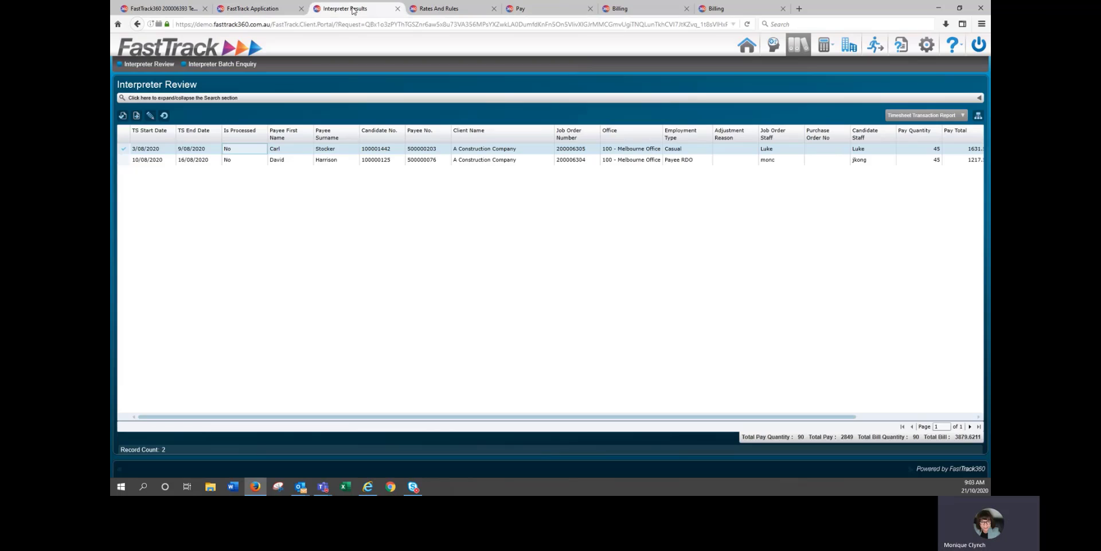
pyautogui.doubleClick(375, 149)
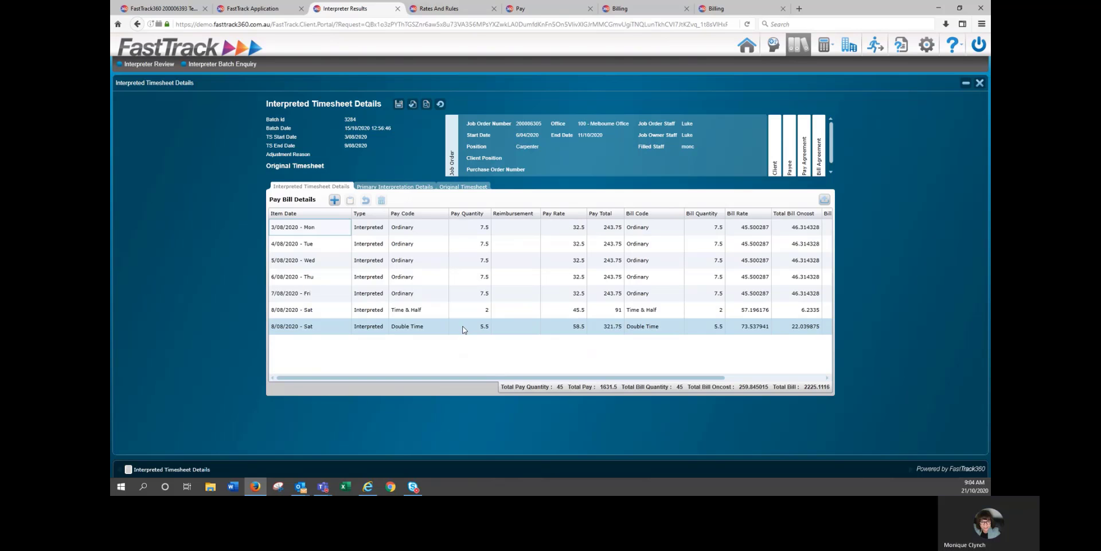
pyautogui.click(463, 188)
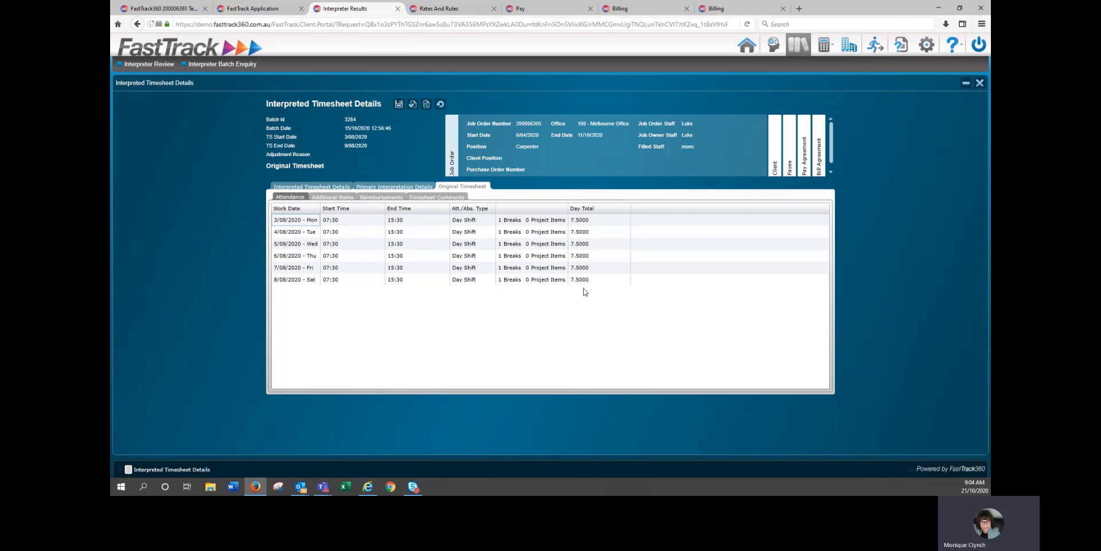
# - Examine the interpreted pay and bill lines of the 3/08/2020 to 9/08/2020 timesheet and close its details
pyautogui.click(309, 187)
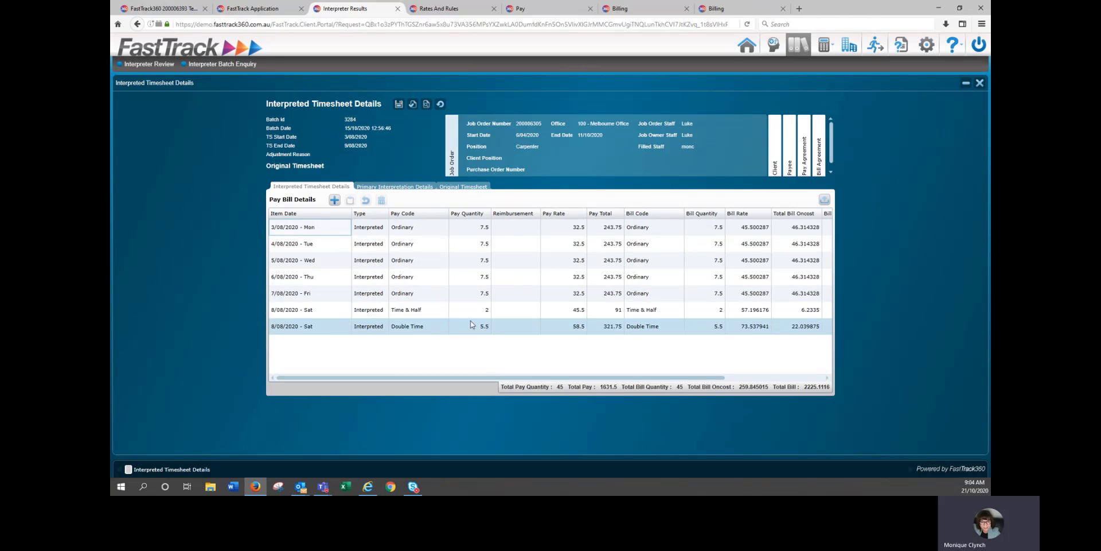
pyautogui.click(431, 227)
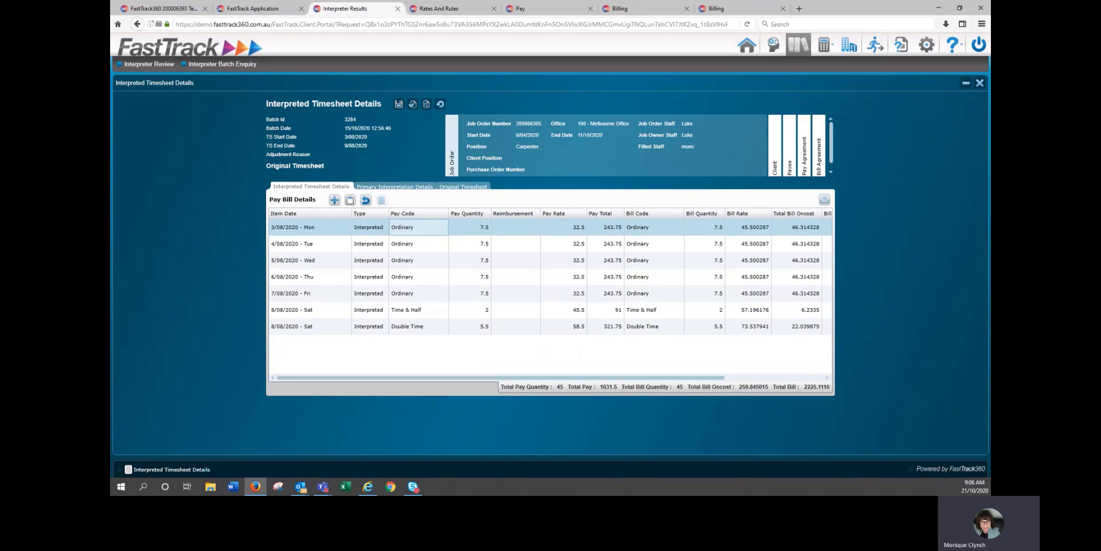
pyautogui.click(980, 83)
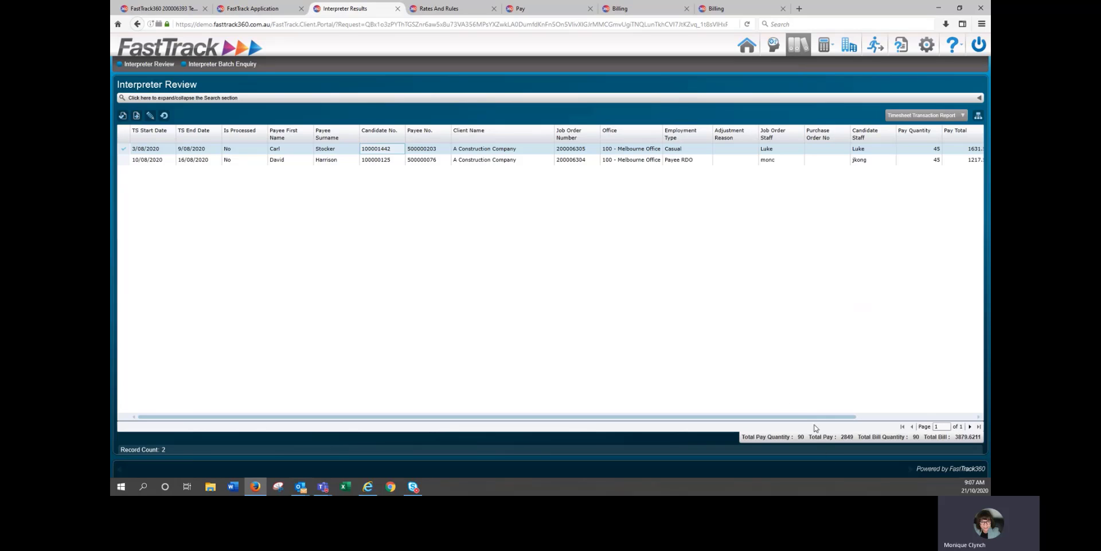
# - Examine the bill total and gross profit columns in Interpreter Review and the available Timesheet Transaction Report options
pyautogui.moveTo(821, 416); pyautogui.dragTo(931, 420)
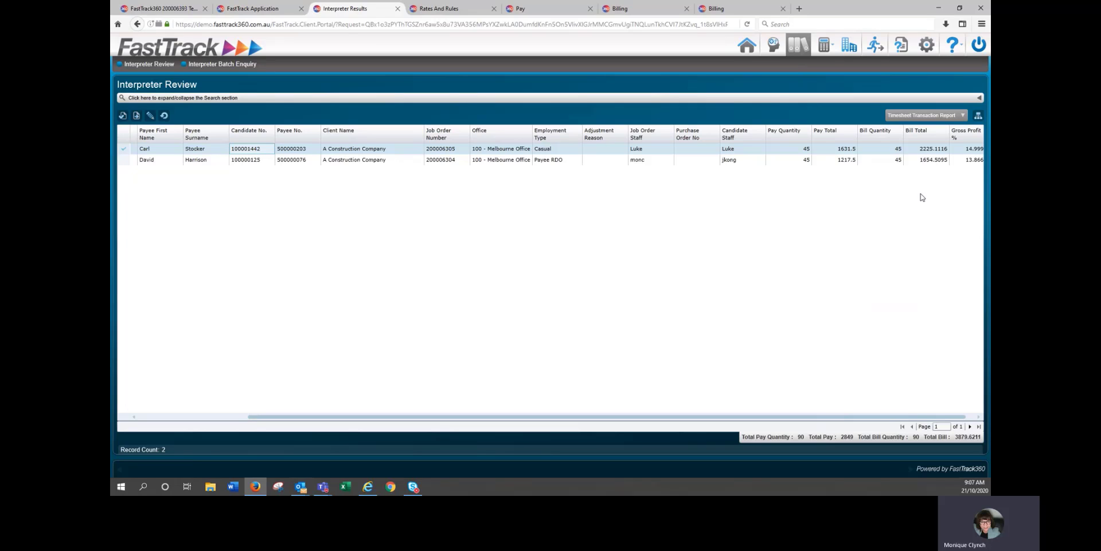
pyautogui.click(926, 115)
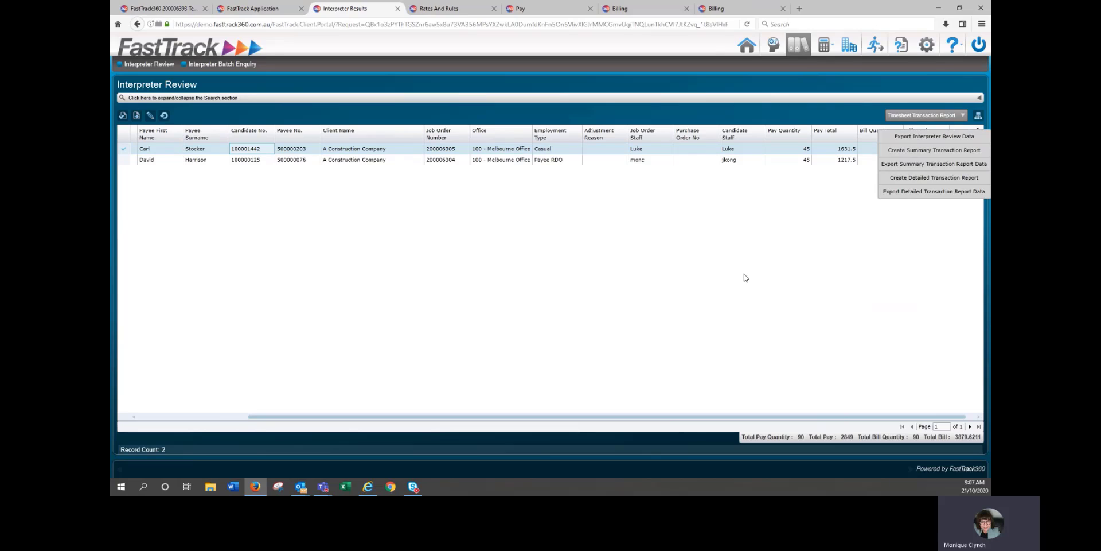
pyautogui.click(746, 277)
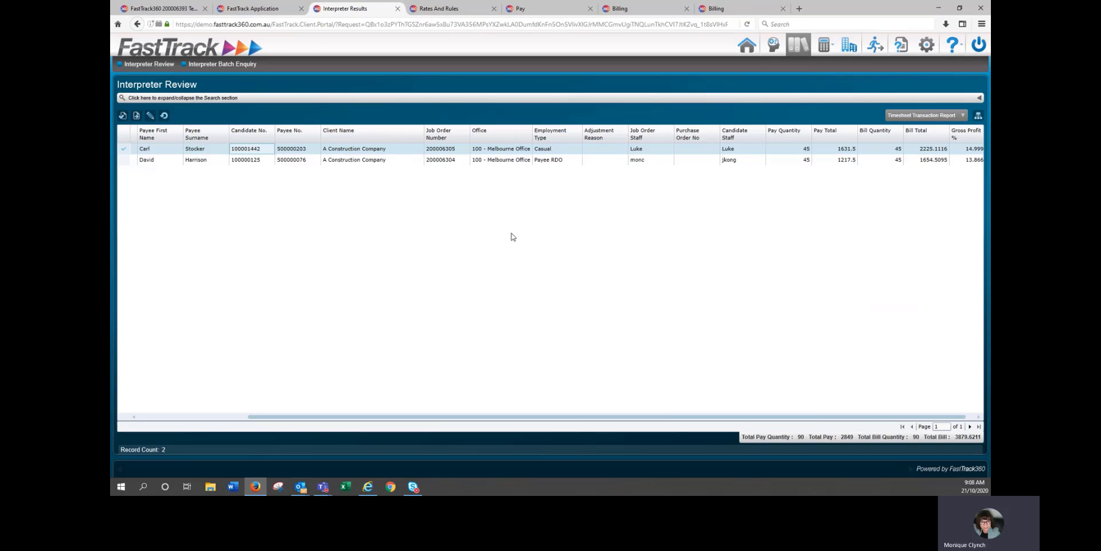
# - Compare the 7/09/2020 to 13/09/2020 timesheet's interpreted pay and bill lines with its original attendance, and show its pay agreement
pyautogui.keyDown('ctrl'); pyautogui.click(266, 163); pyautogui.keyUp('ctrl')
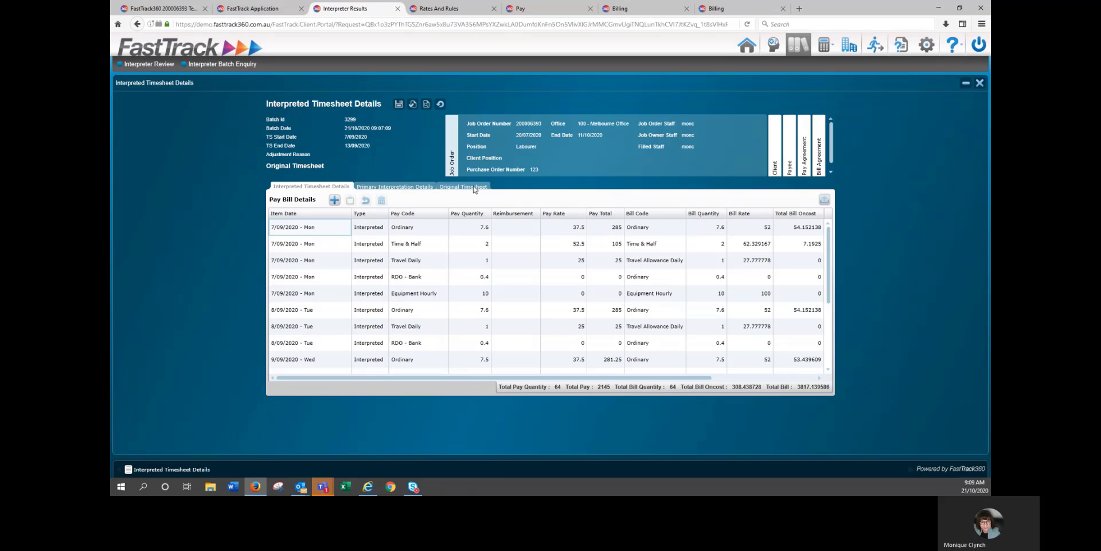
pyautogui.click(474, 188)
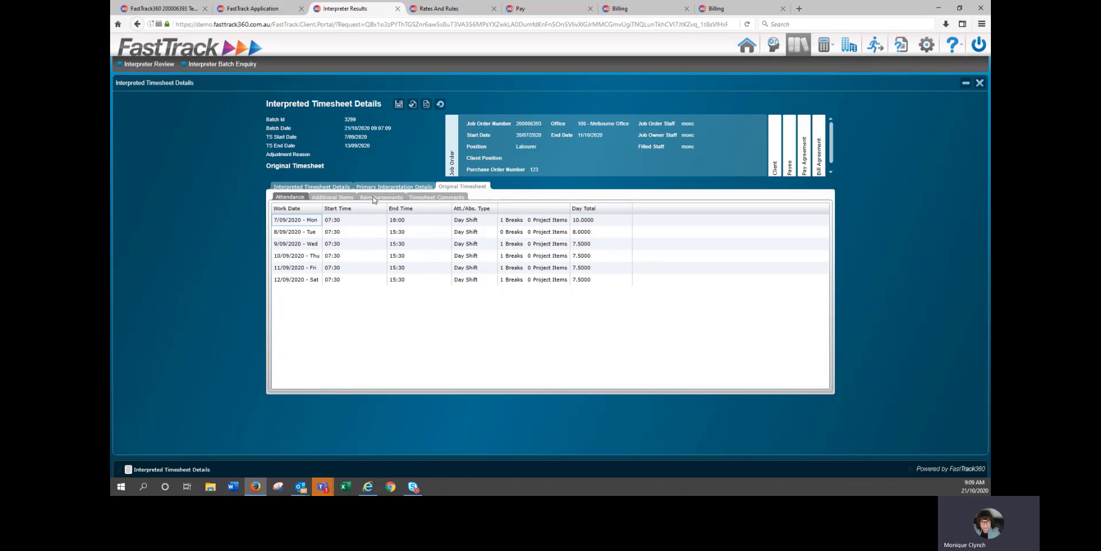
pyautogui.click(320, 187)
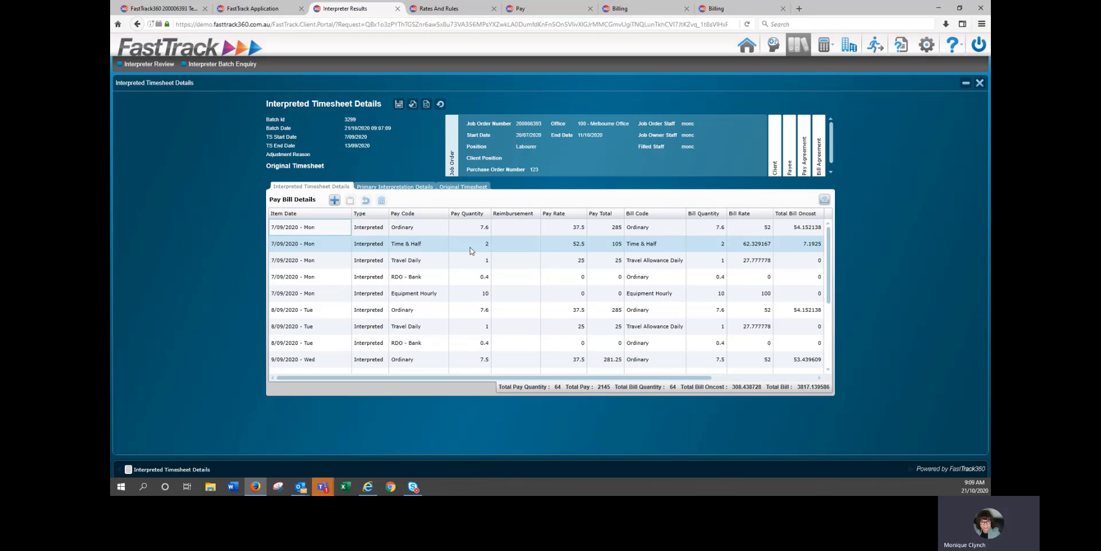
pyautogui.click(805, 159)
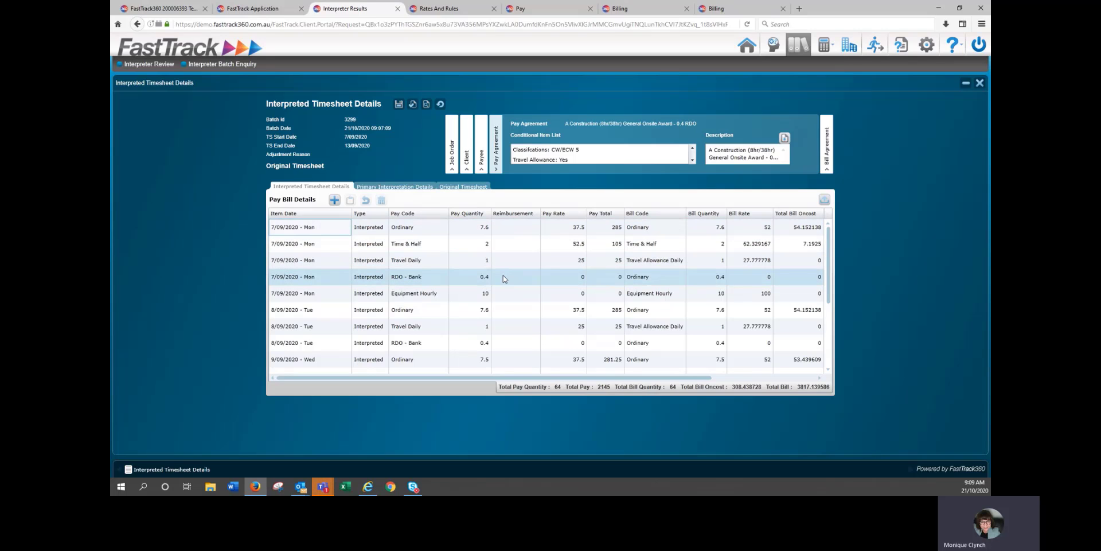
# - Examine the Classifications conditional variable in the A Construction (8hr/38hr) General Onsite Award - 0.4 RDO pay agreement
pyautogui.click(452, 12)
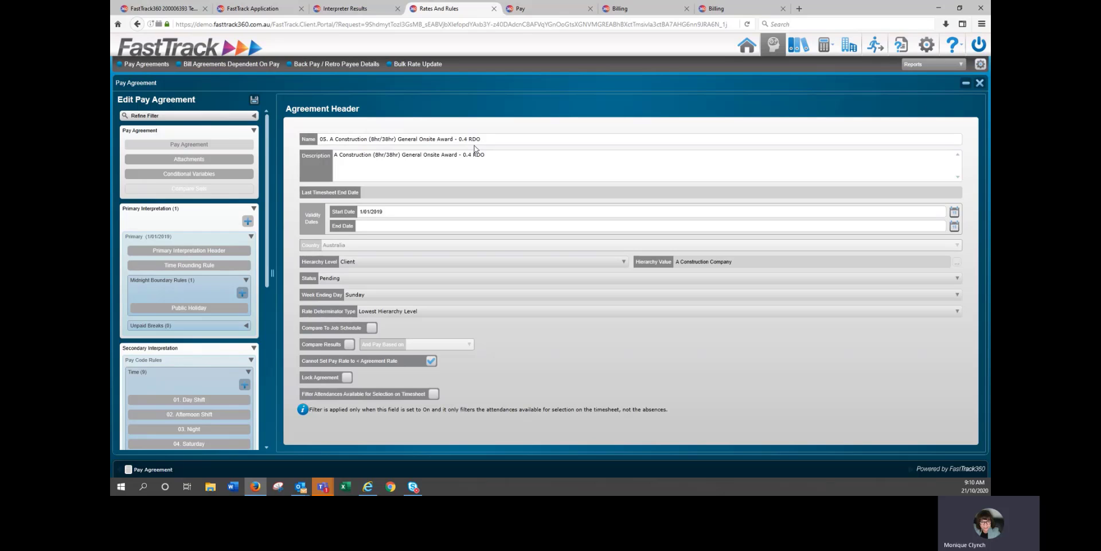
pyautogui.click(250, 236)
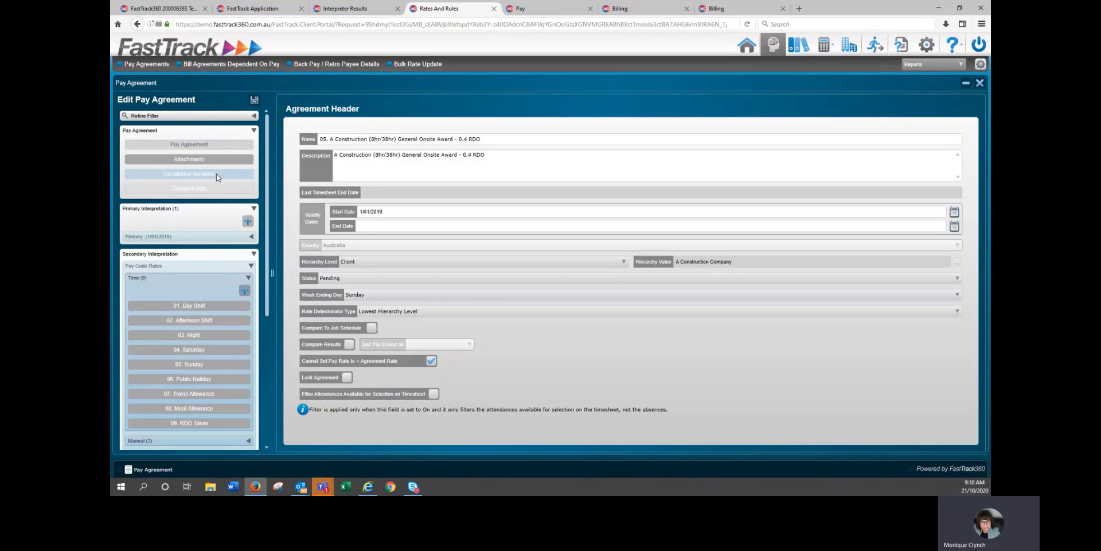
pyautogui.click(216, 173)
pyautogui.click(531, 138)
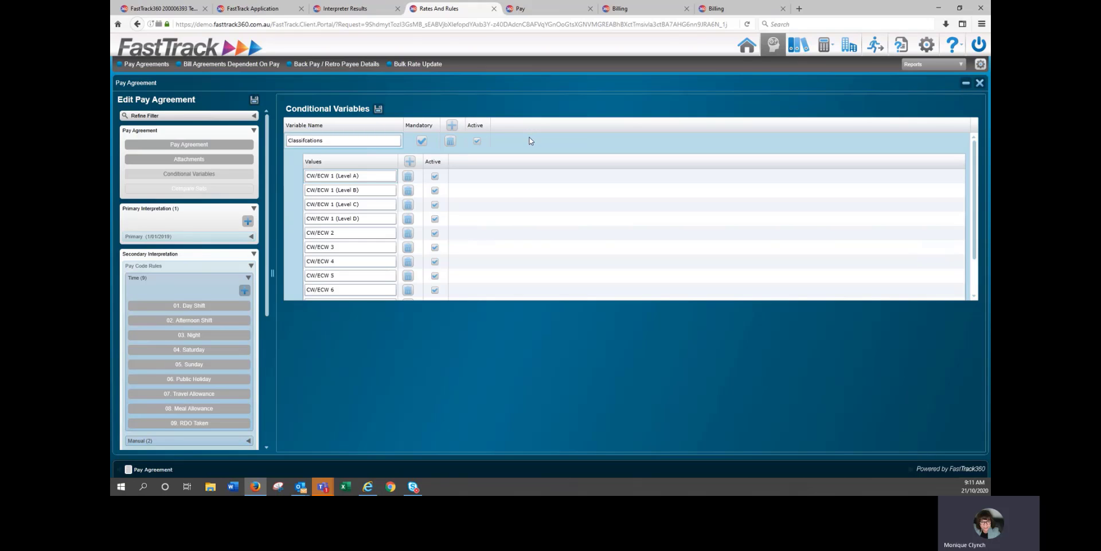
pyautogui.click(431, 178)
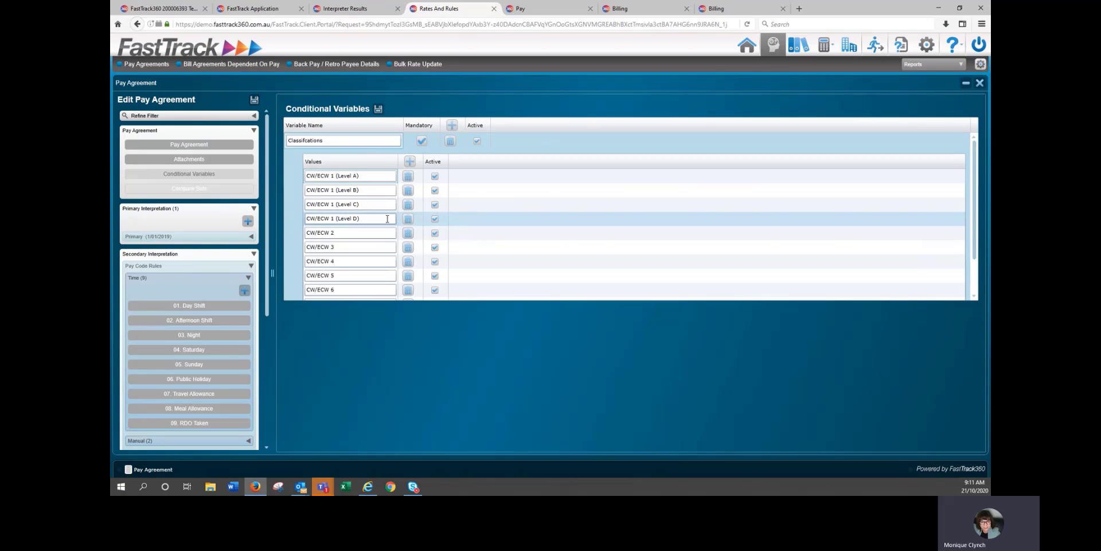
# - Inspect the Public Holiday midnight boundary rule under Primary Interpretation, including its available boundary rule options
pyautogui.click(233, 238)
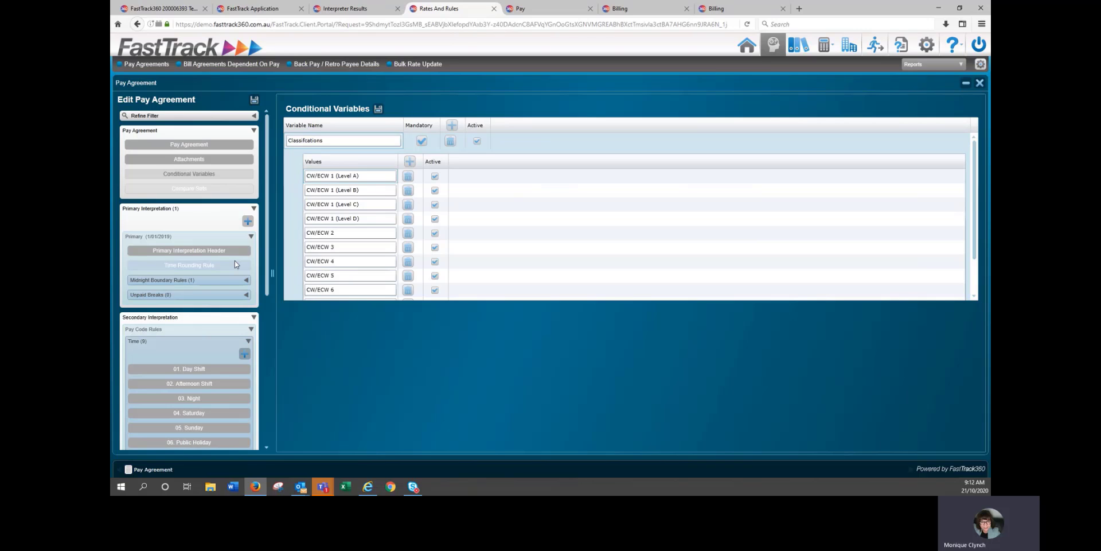
pyautogui.click(200, 280)
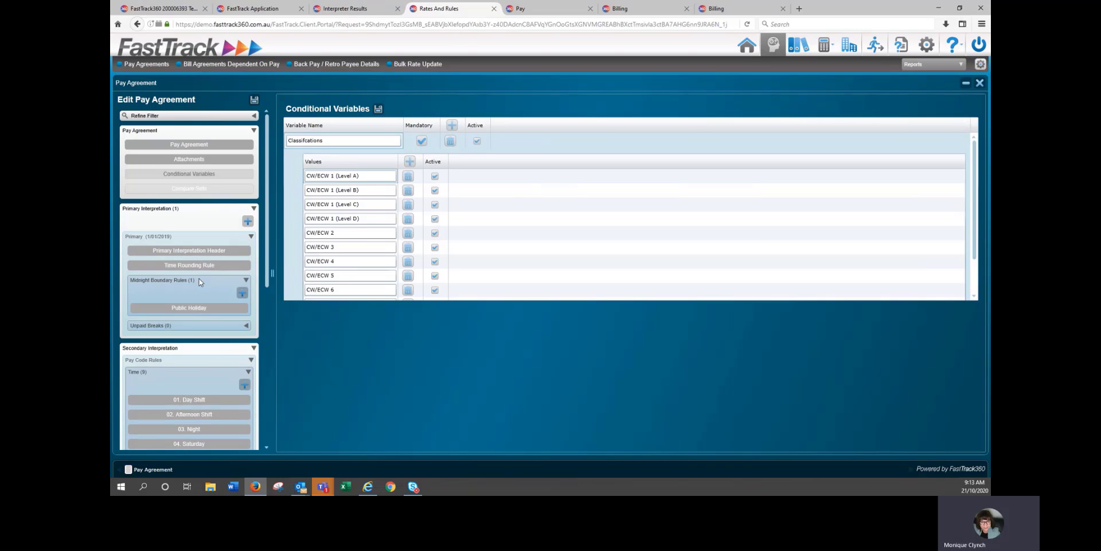
pyautogui.click(196, 310)
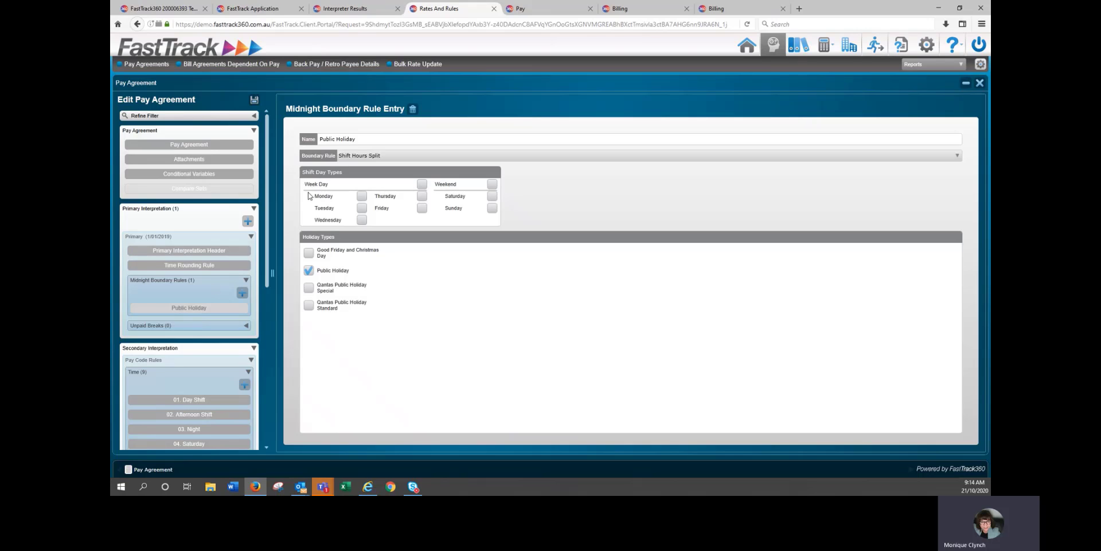
pyautogui.click(391, 159)
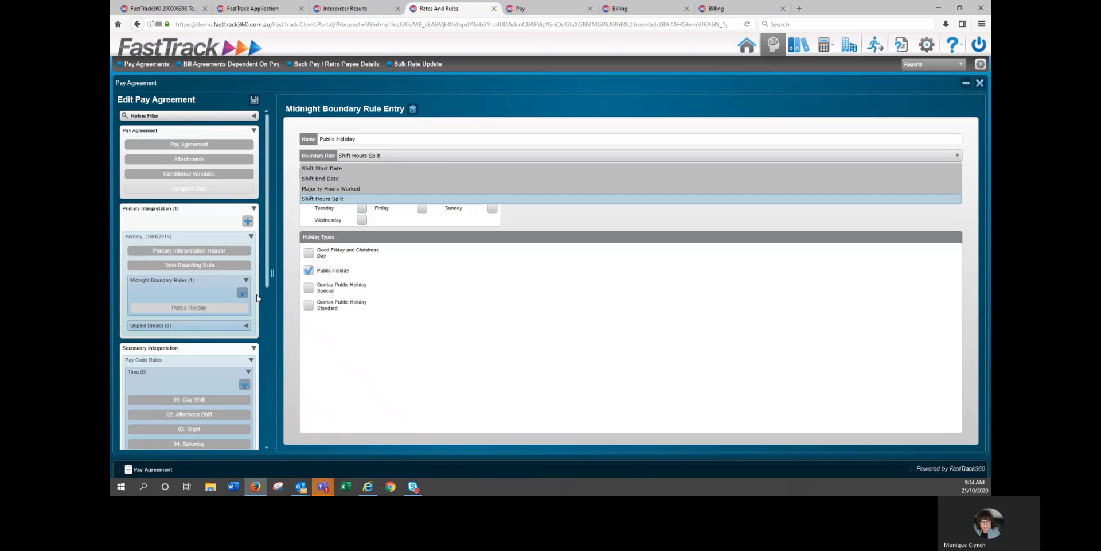
pyautogui.click(313, 338)
# - Review the conditions and actions of the 01. Day Shift pay code rule
pyautogui.moveTo(267, 259); pyautogui.dragTo(267, 374)
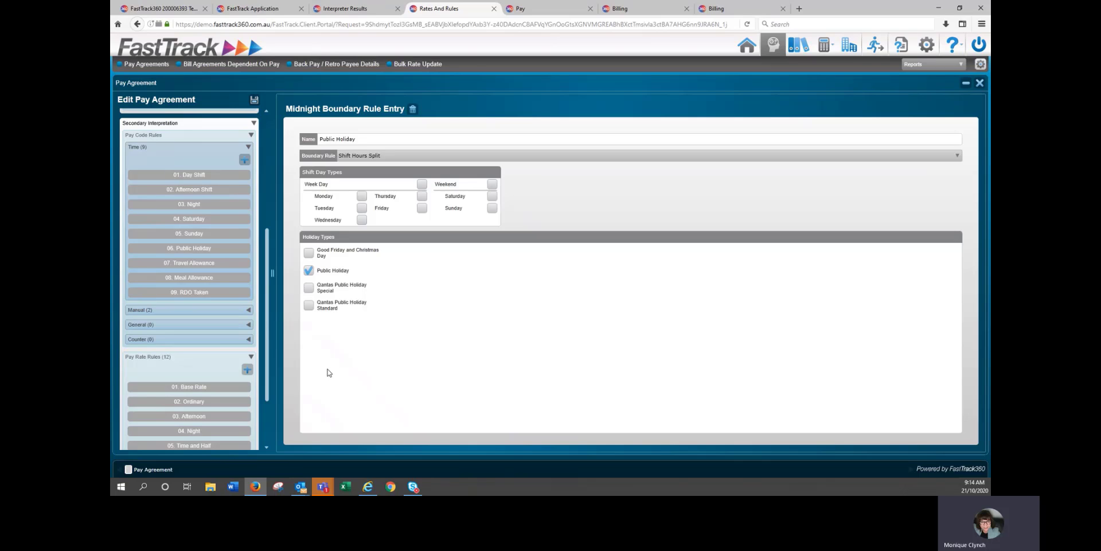
pyautogui.click(204, 173)
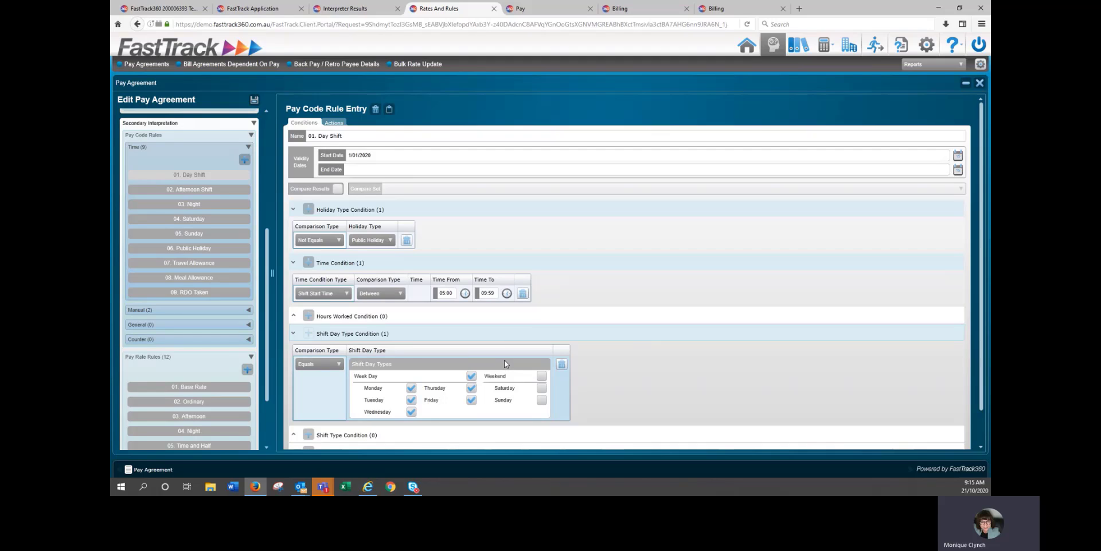
pyautogui.click(334, 123)
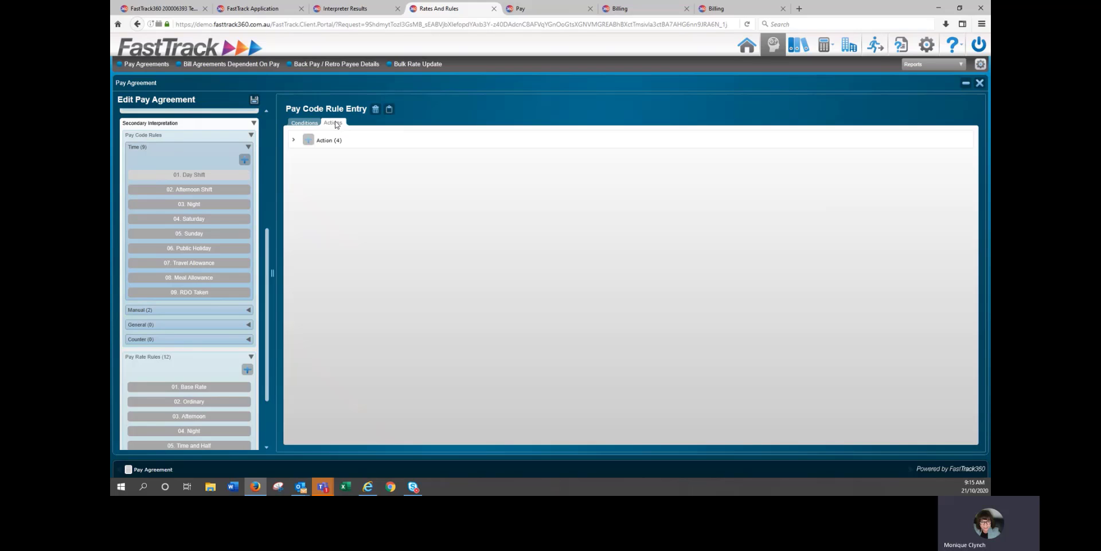
pyautogui.click(327, 145)
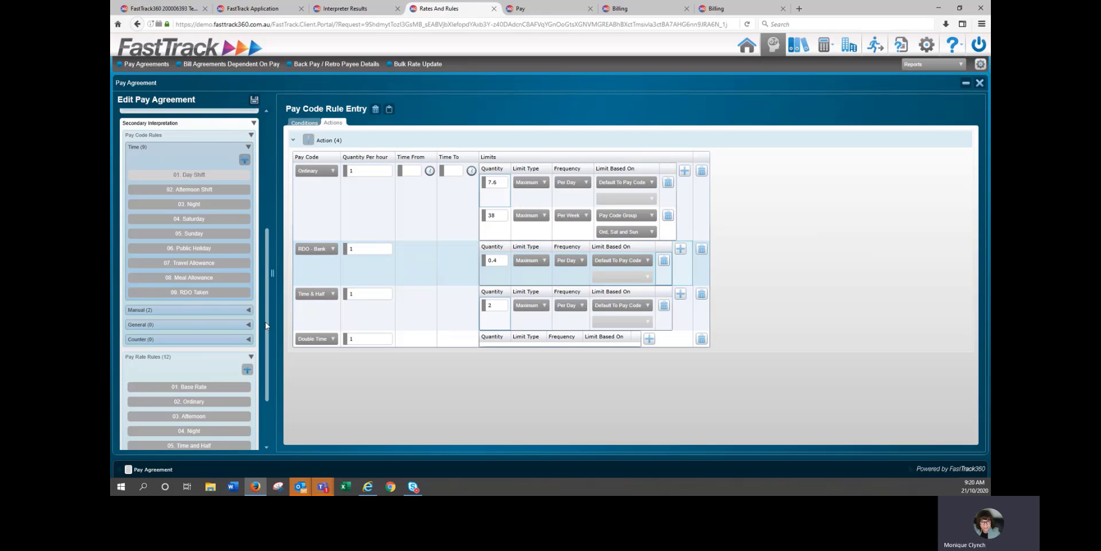
# - Review how the 01. Base Rate and 02. Ordinary pay rate rules calculate rates
pyautogui.moveTo(267, 324); pyautogui.dragTo(275, 370)
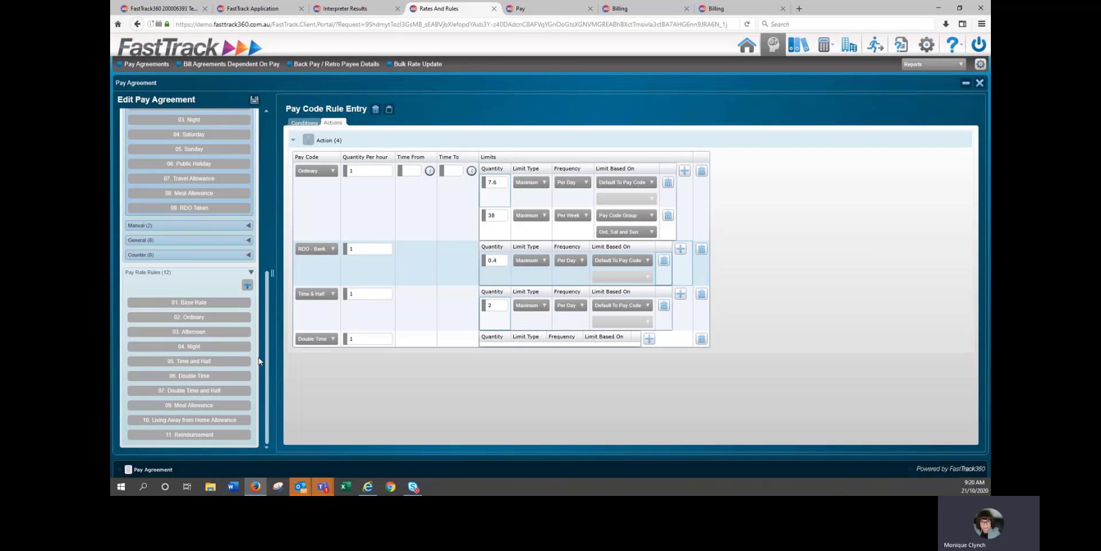
pyautogui.click(216, 300)
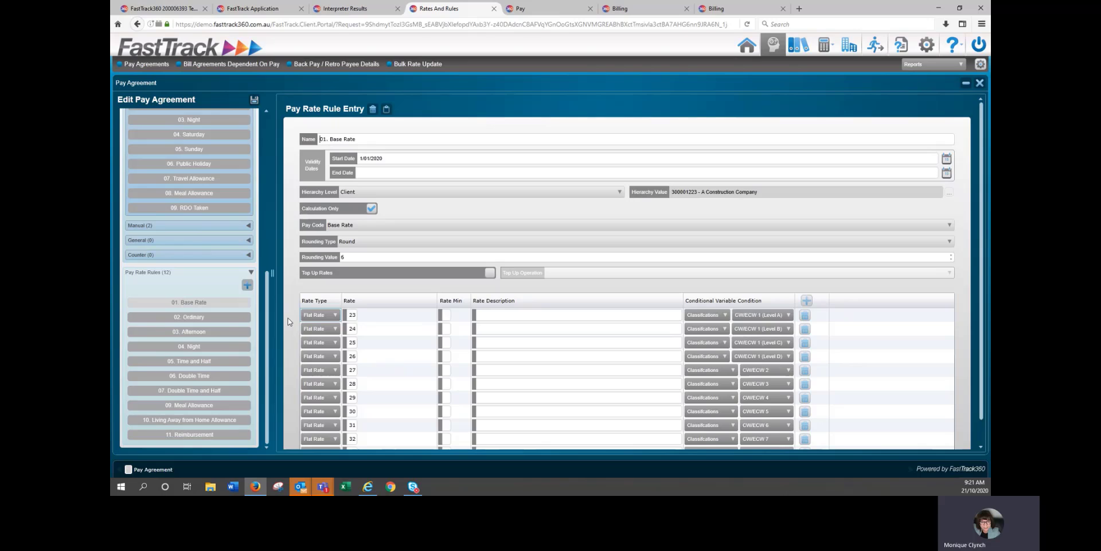
pyautogui.click(227, 320)
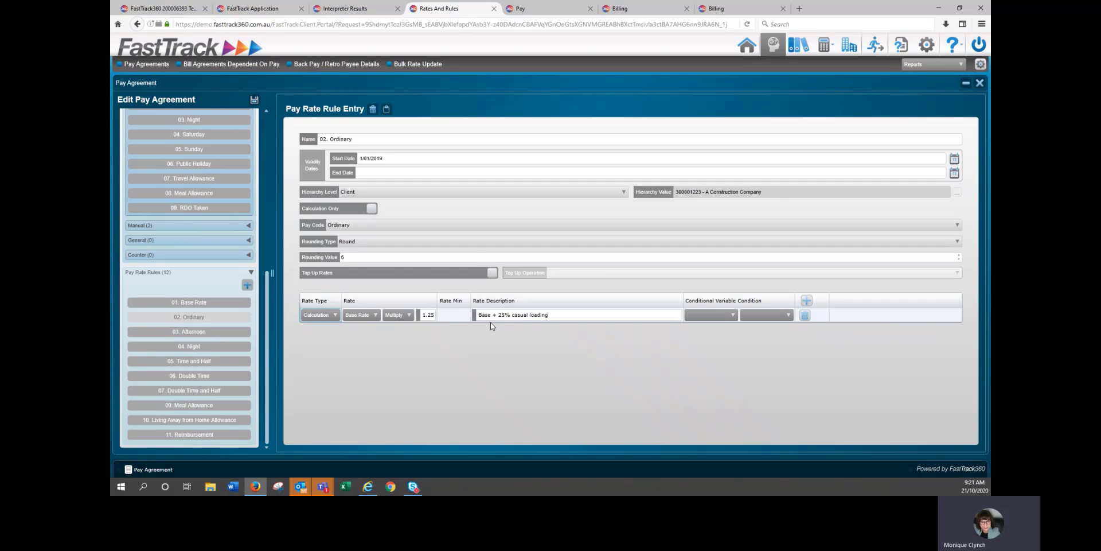
pyautogui.click(193, 301)
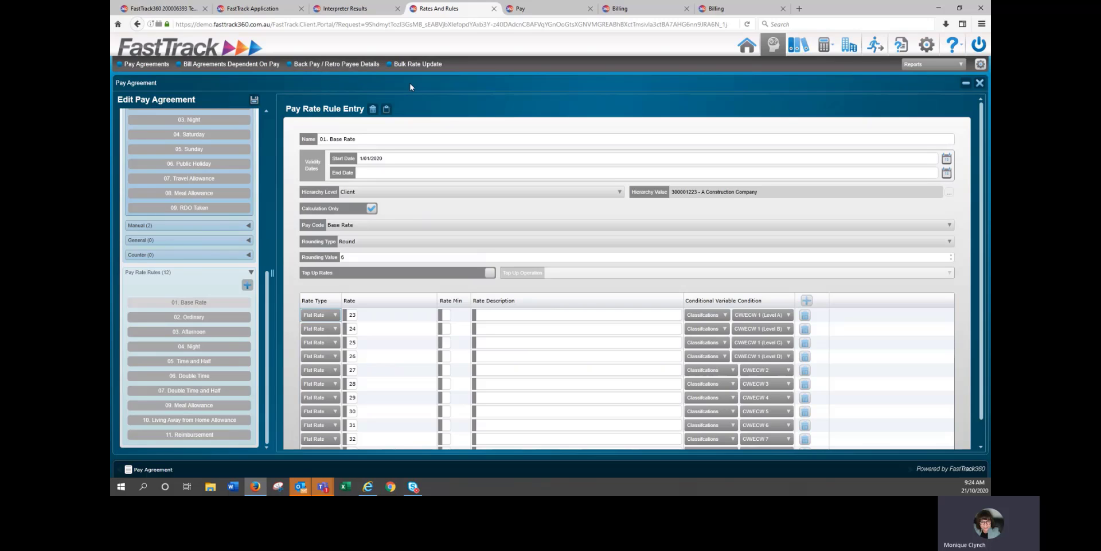
# - Check the 7/09/2020 to 13/09/2020 timesheet's original attendance against its interpreted pay and bill details again
pyautogui.click(345, 9)
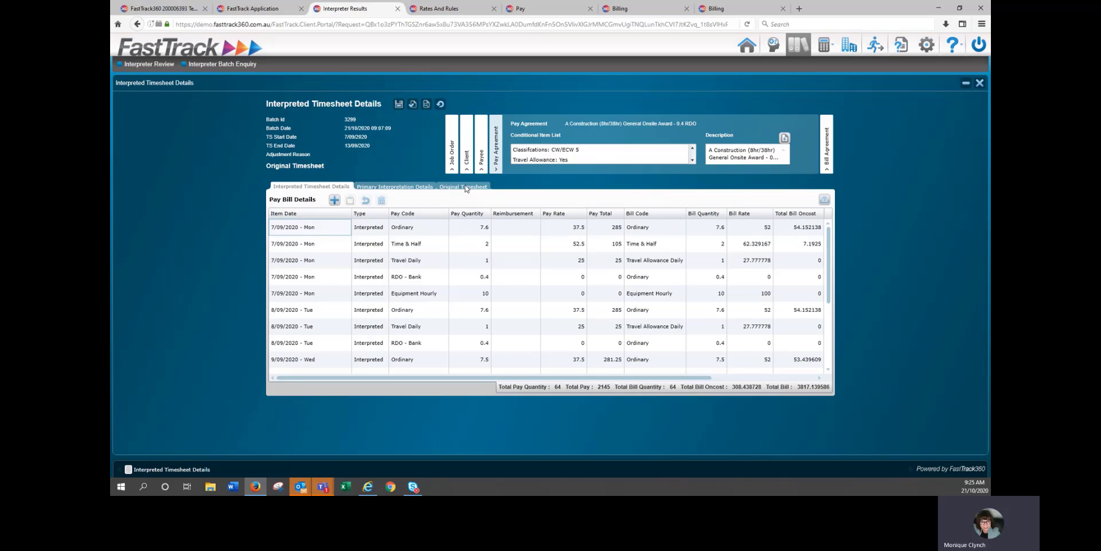
pyautogui.click(465, 189)
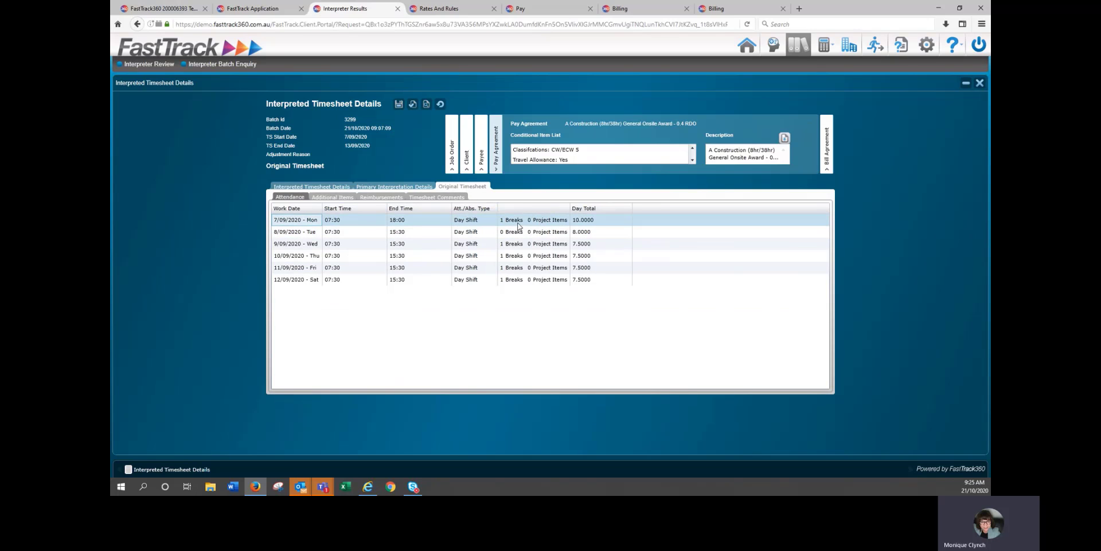
pyautogui.click(315, 185)
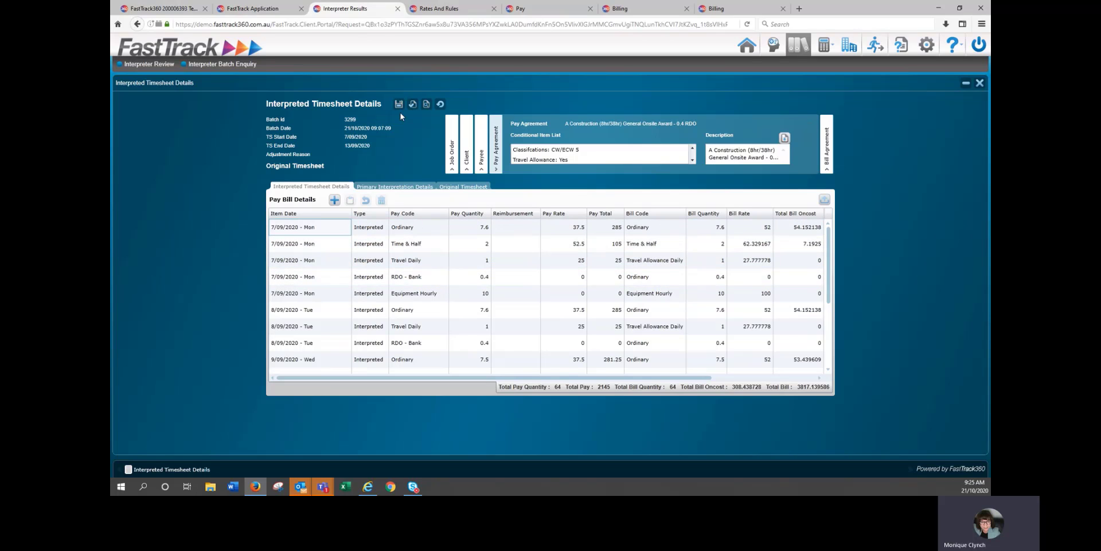
pyautogui.click(414, 105)
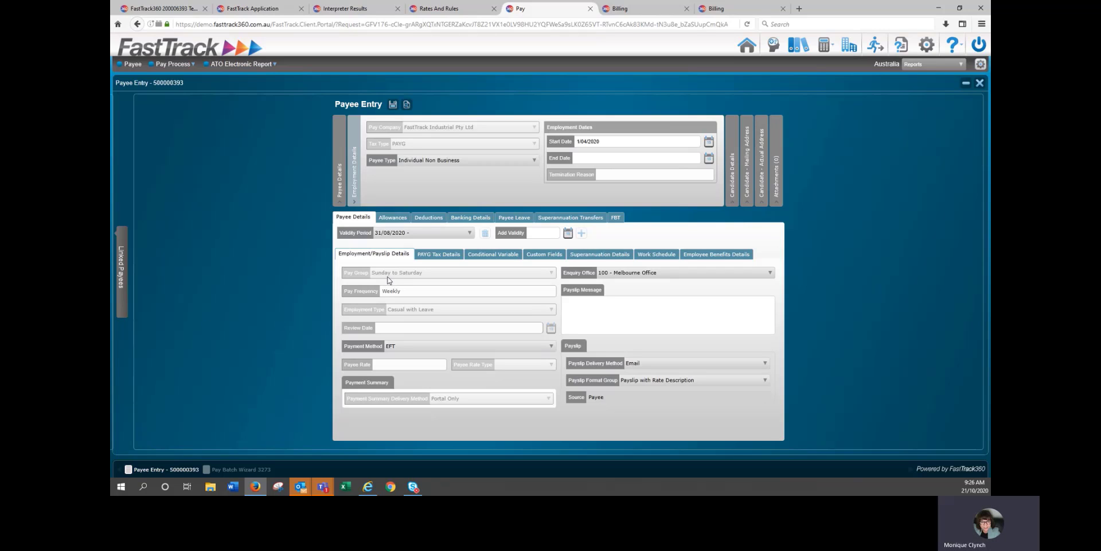
# - Review the payee's PAYG tax, superannuation and banking details, and open the Child Support deduction starting 7/10/2020
pyautogui.click(436, 255)
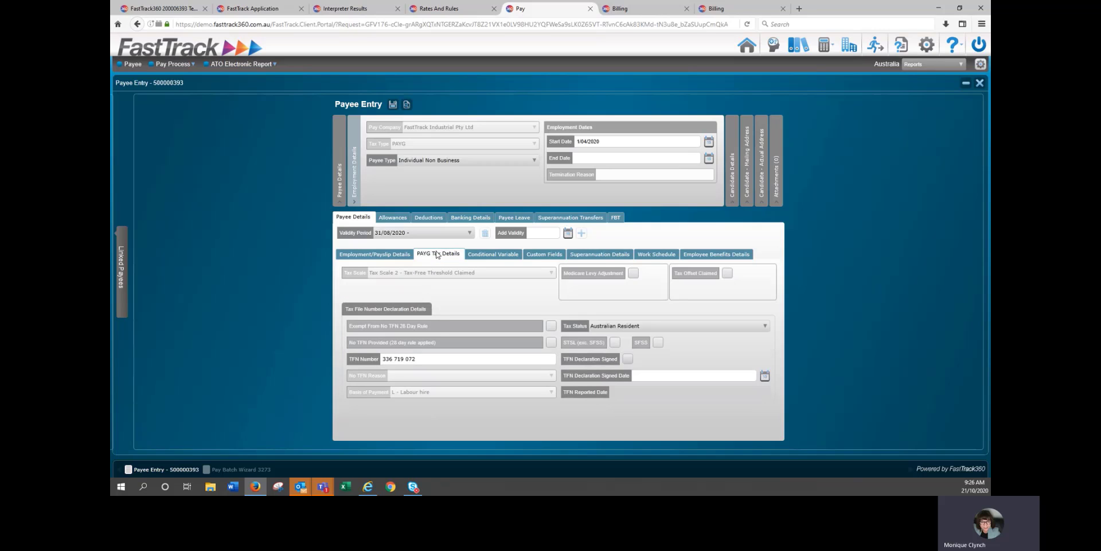
pyautogui.click(613, 256)
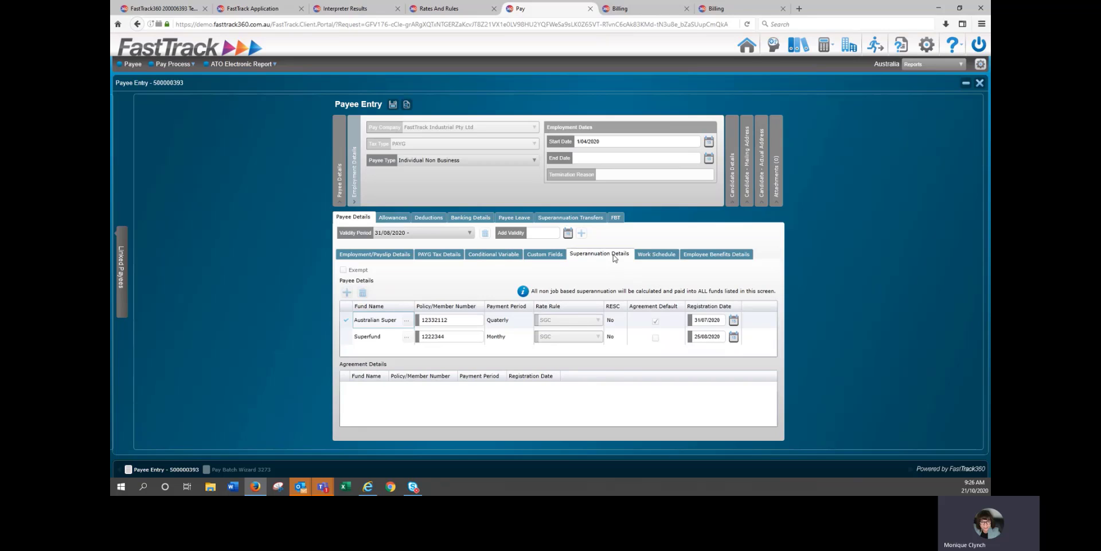
pyautogui.click(471, 220)
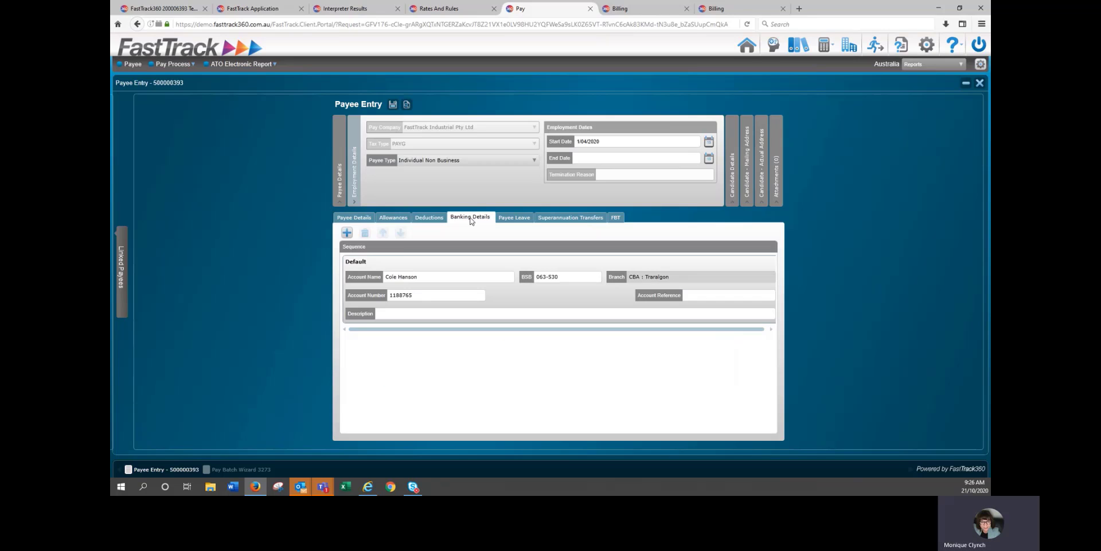
pyautogui.click(425, 221)
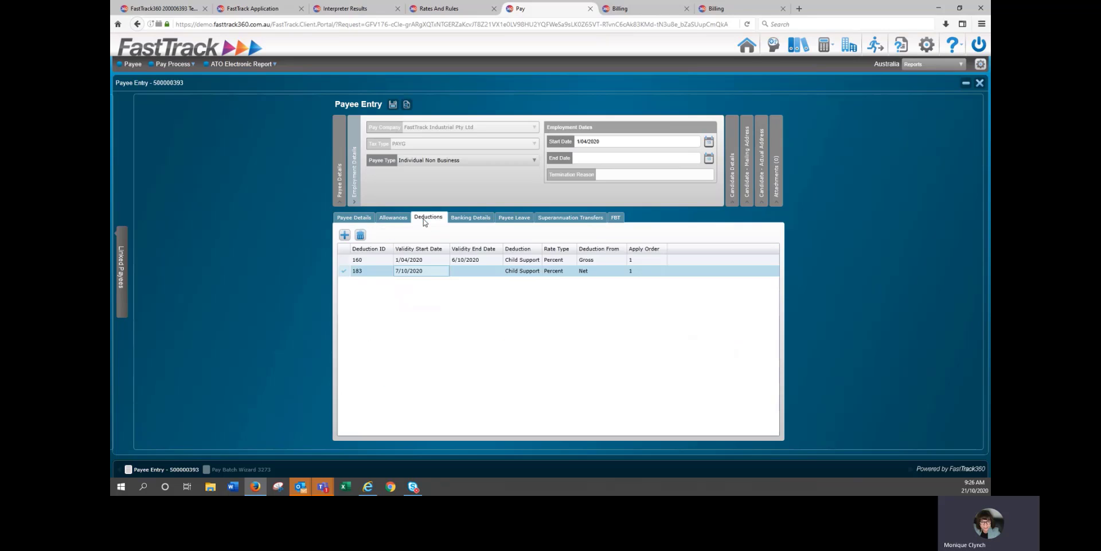
pyautogui.doubleClick(448, 276)
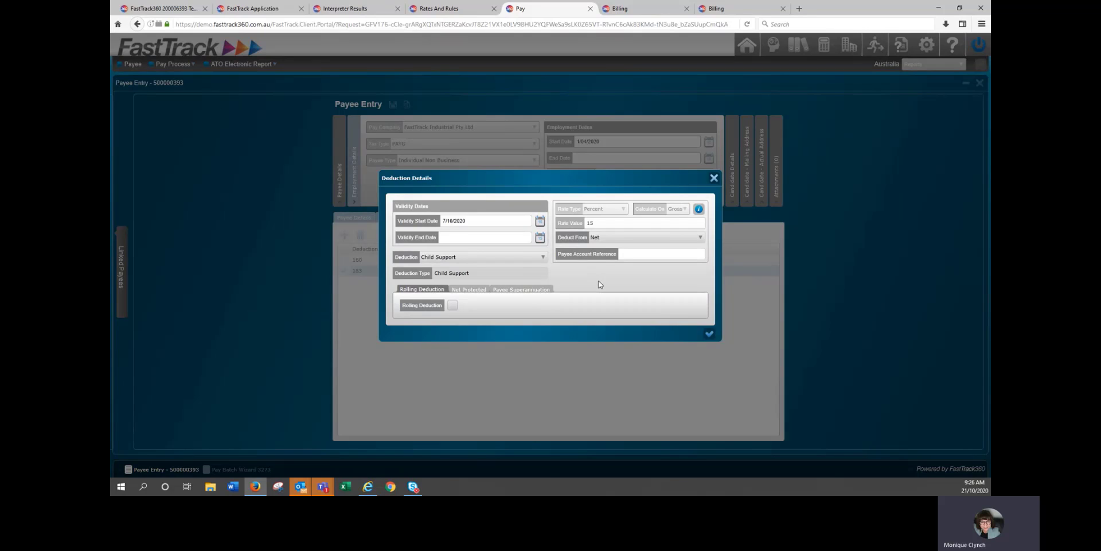
# - Review the Child Support deduction's Net Protected settings and close the deduction details
pyautogui.click(469, 290)
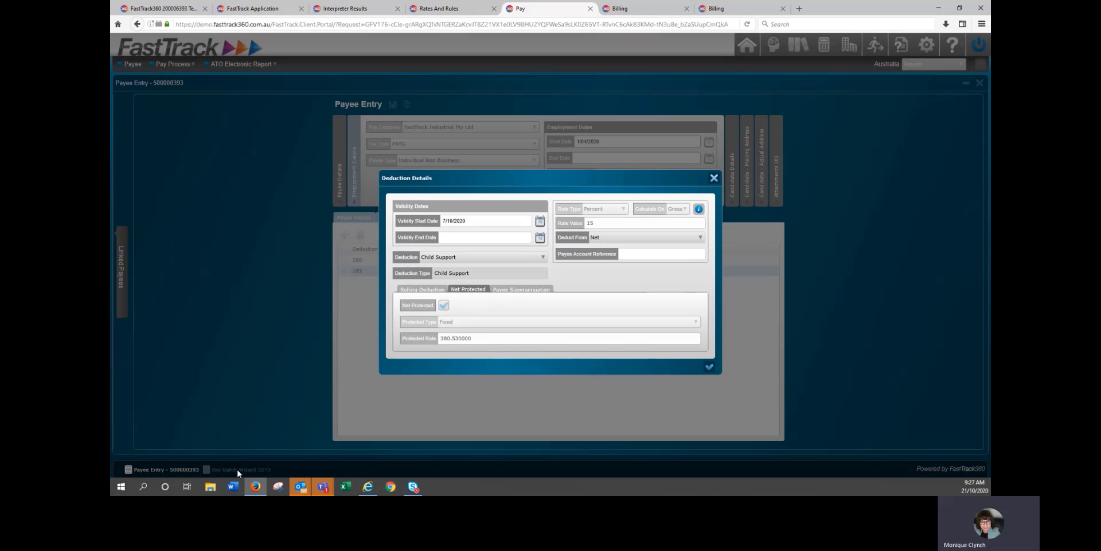
pyautogui.click(714, 178)
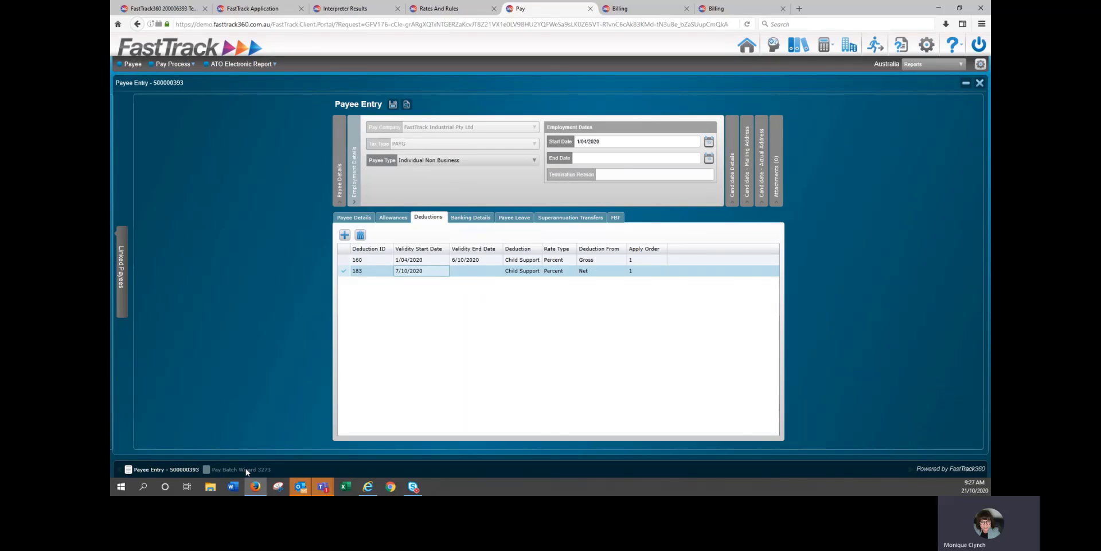
# - Review pay batch 3273 at its Review stage along with the stages it can be rolled back to
pyautogui.click(246, 470)
pyautogui.click(170, 65)
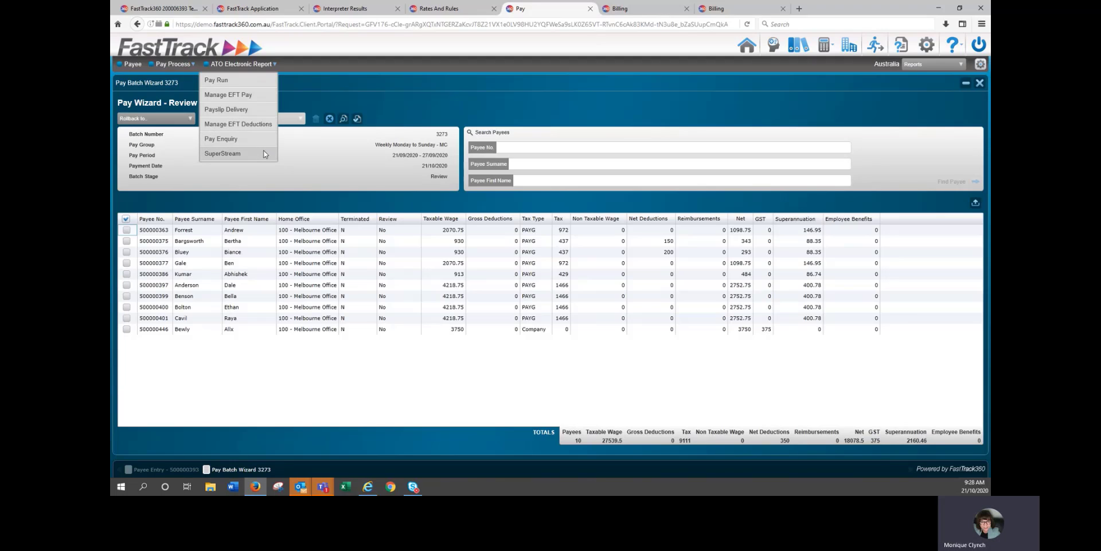
pyautogui.click(335, 171)
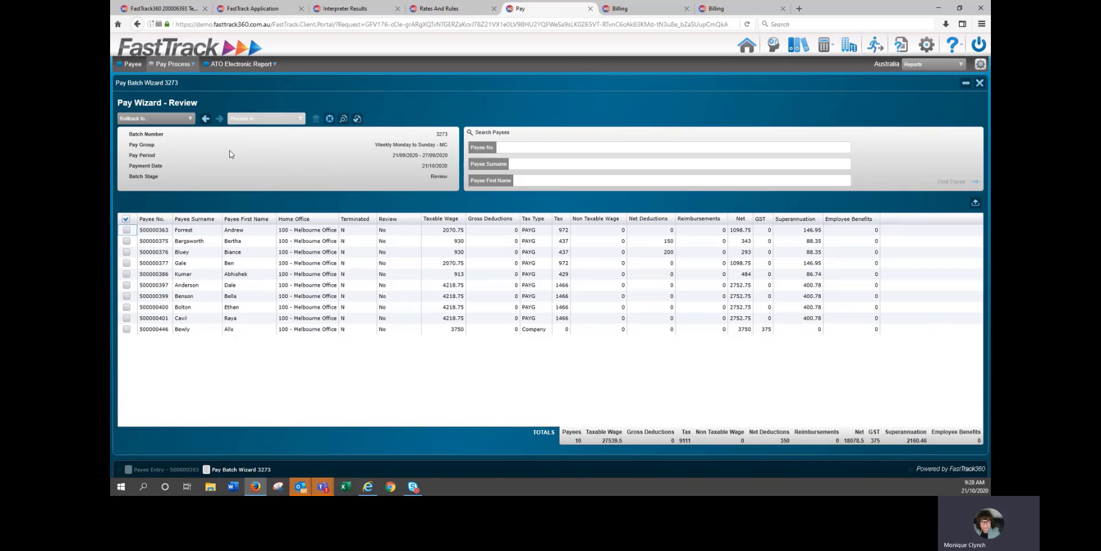
pyautogui.click(137, 119)
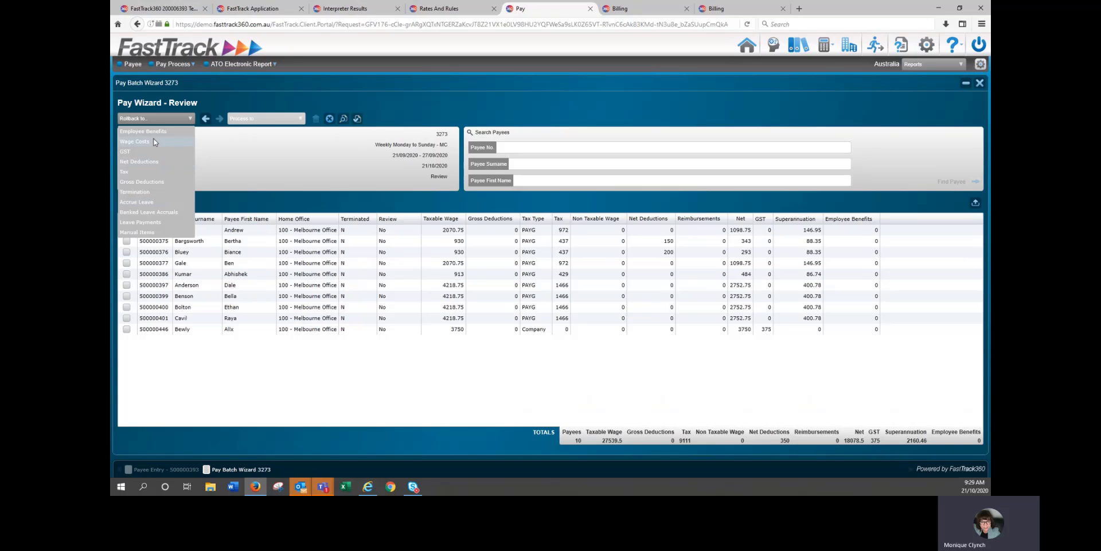
# - Inspect the first payee's pay batch items, tax and wage costs, and check the reports available for pay batch 3273
pyautogui.click(236, 230)
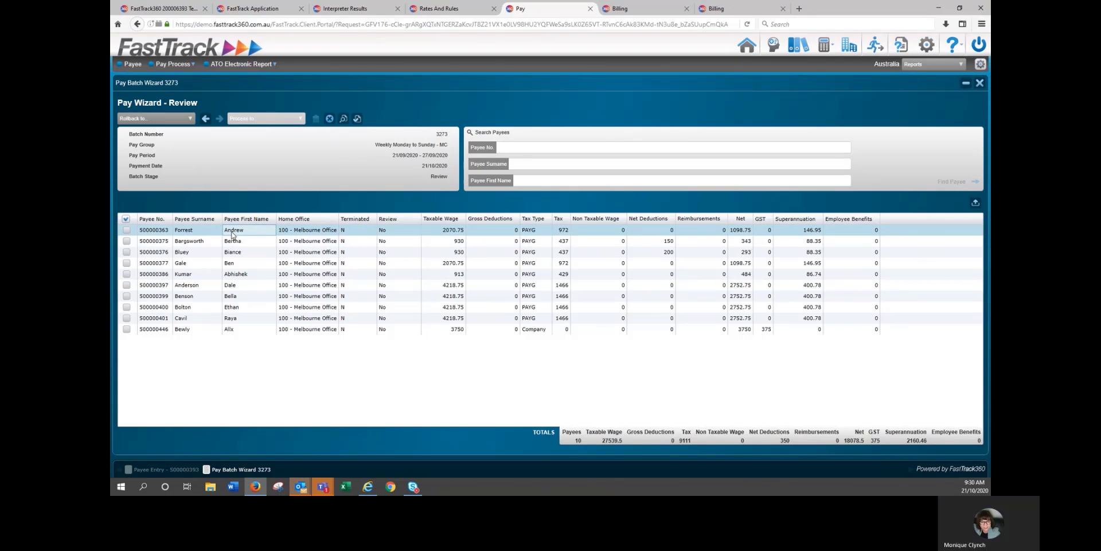
pyautogui.doubleClick(316, 230)
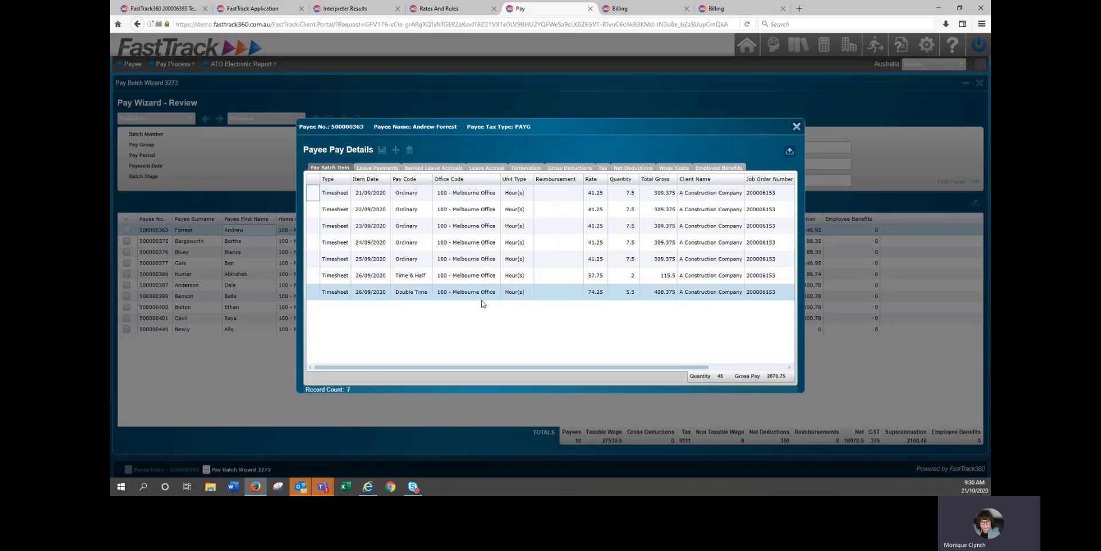
pyautogui.click(603, 167)
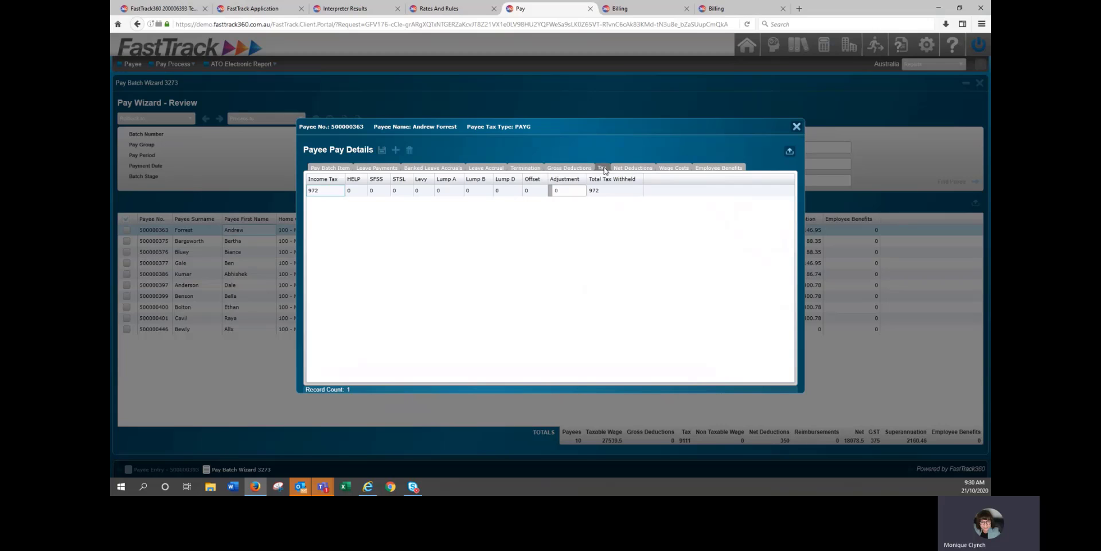
pyautogui.click(669, 168)
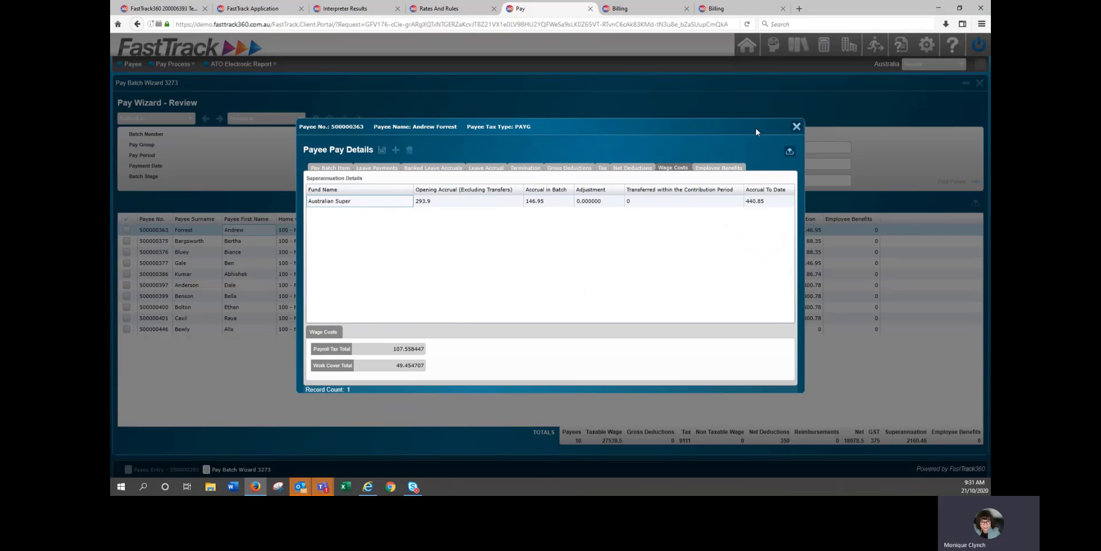
pyautogui.click(795, 129)
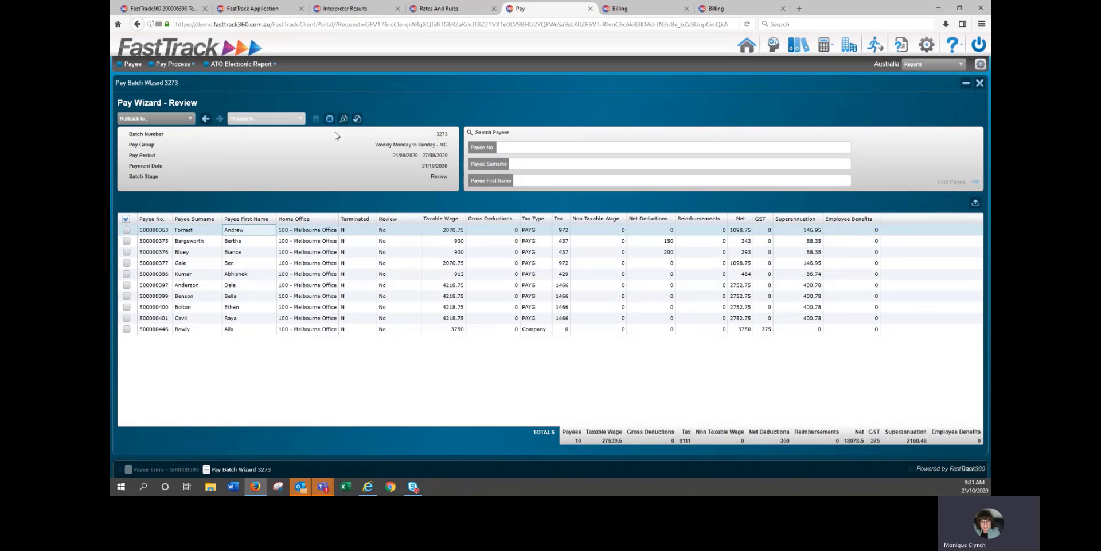
pyautogui.click(343, 119)
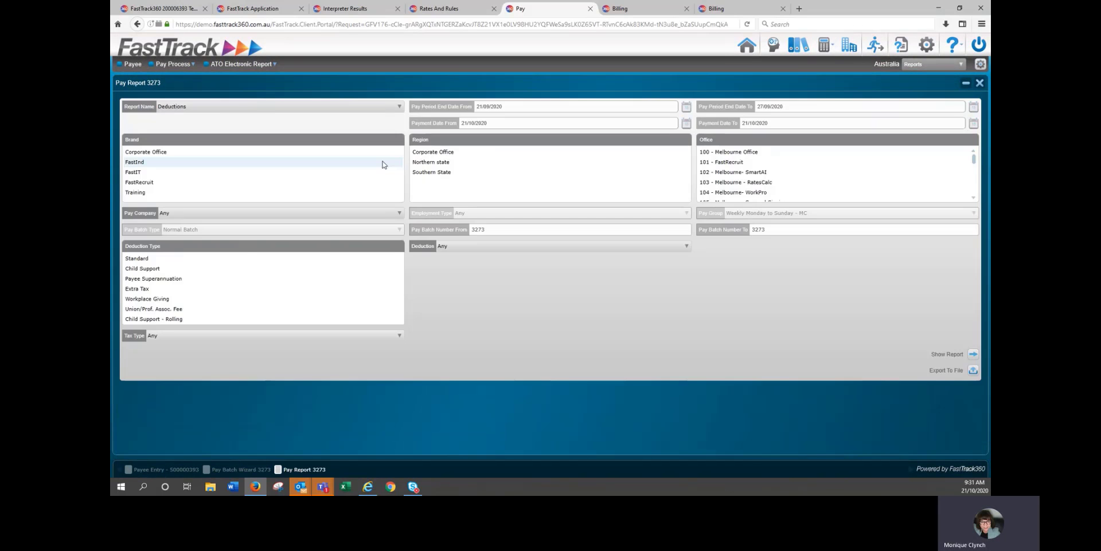
pyautogui.click(336, 108)
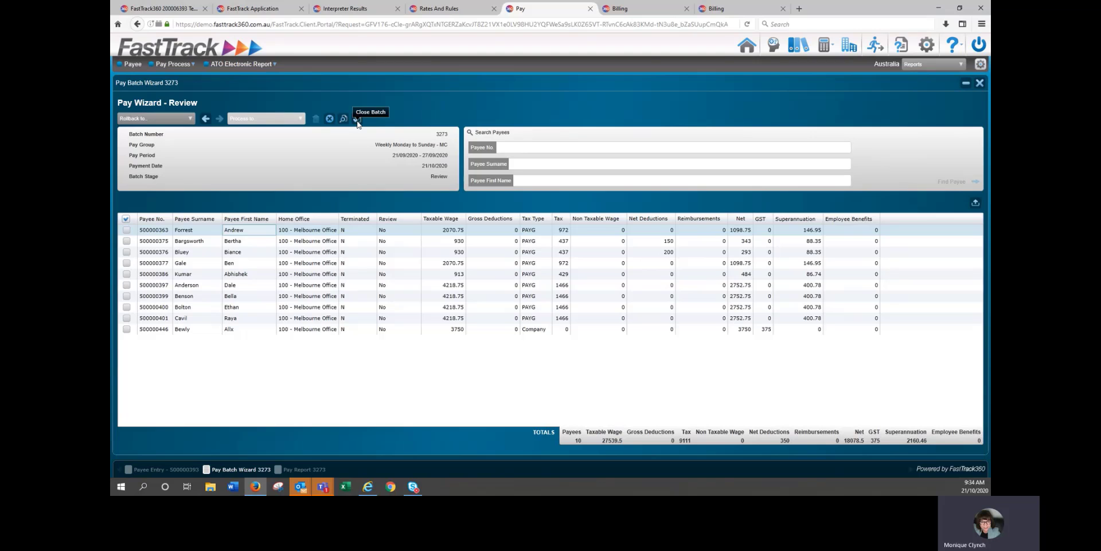
# - Close pay batch 3273 without selecting Submit STP or Close current pay period, and view the follow-up EFT pay options
pyautogui.click(358, 119)
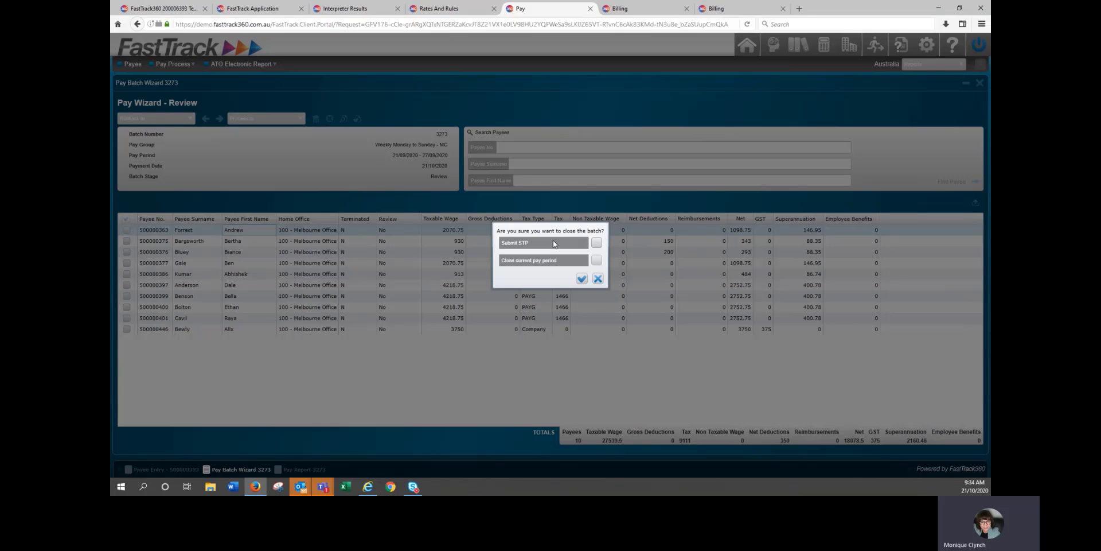
pyautogui.click(582, 278)
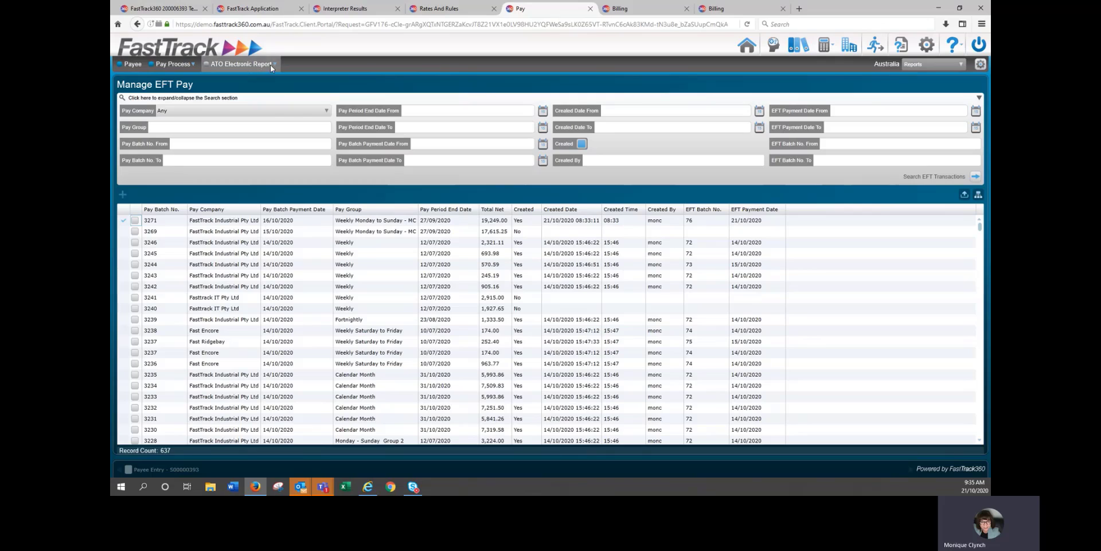
pyautogui.moveTo(270, 64)
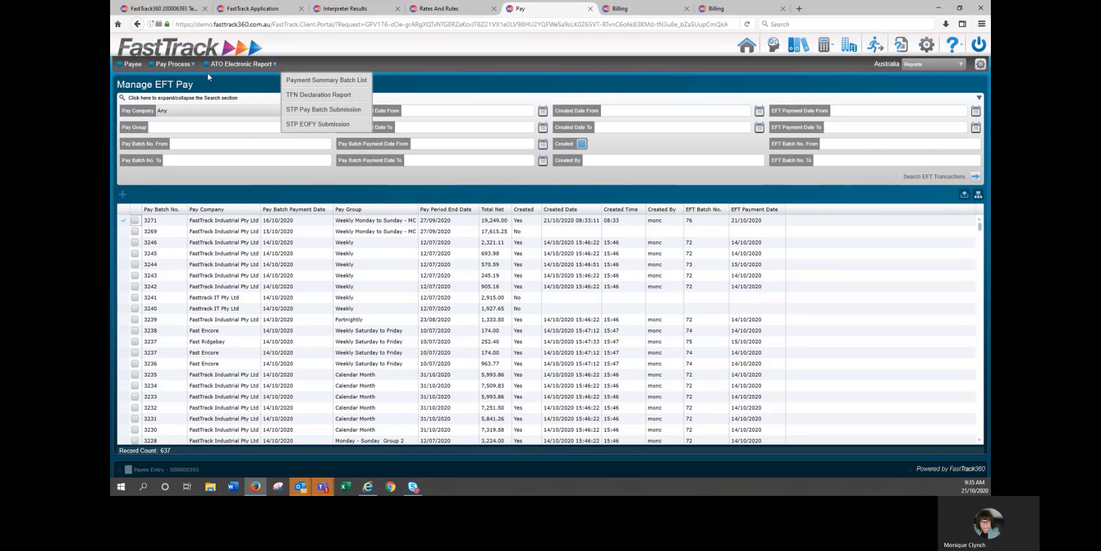
pyautogui.moveTo(187, 65)
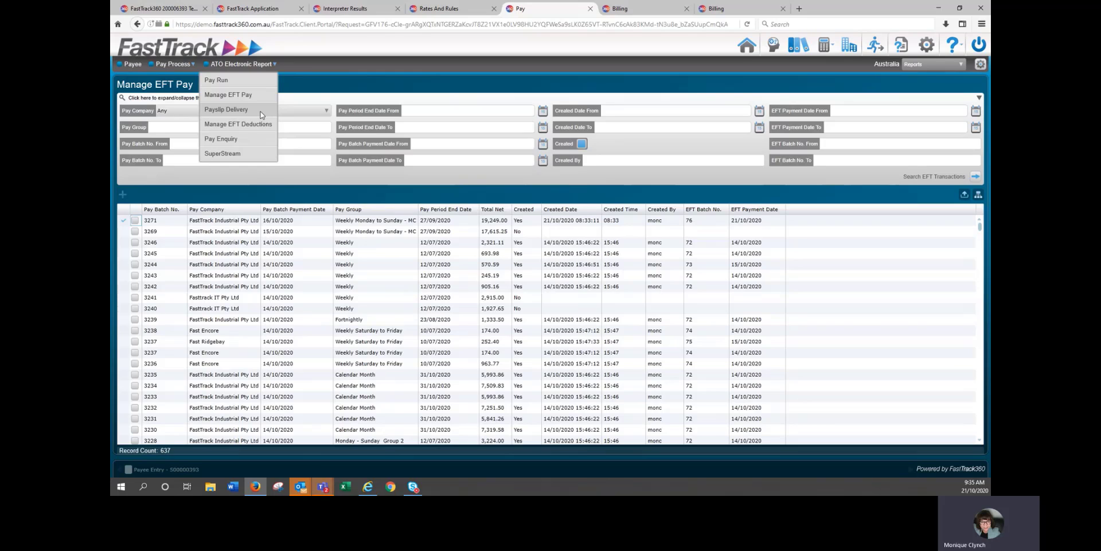
# - Review debtor A Distribution's invoice setup for billing company FastTrack Pty Ltd, including the Data Group options and delivery details
pyautogui.click(623, 12)
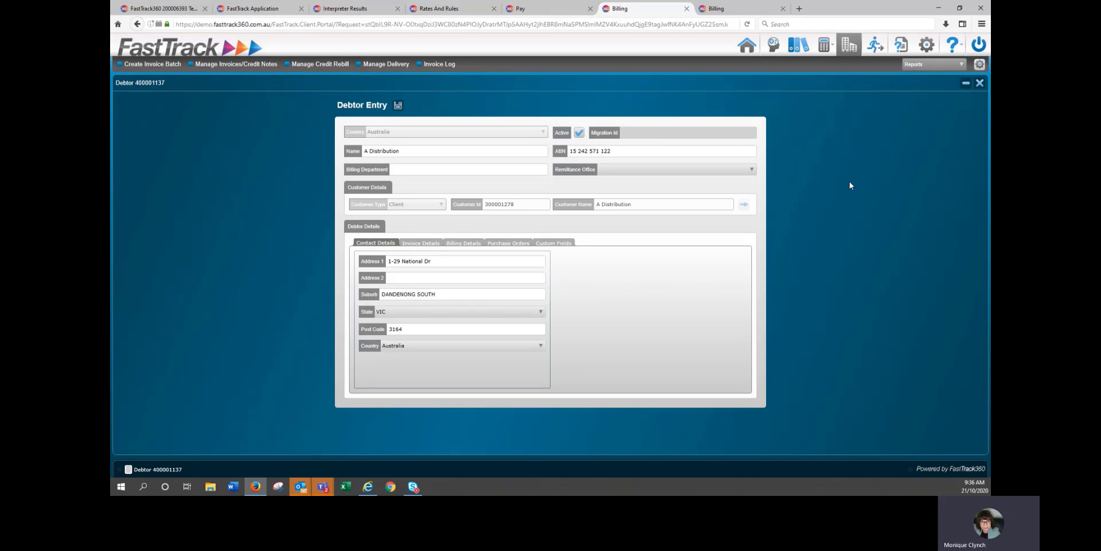
pyautogui.click(427, 244)
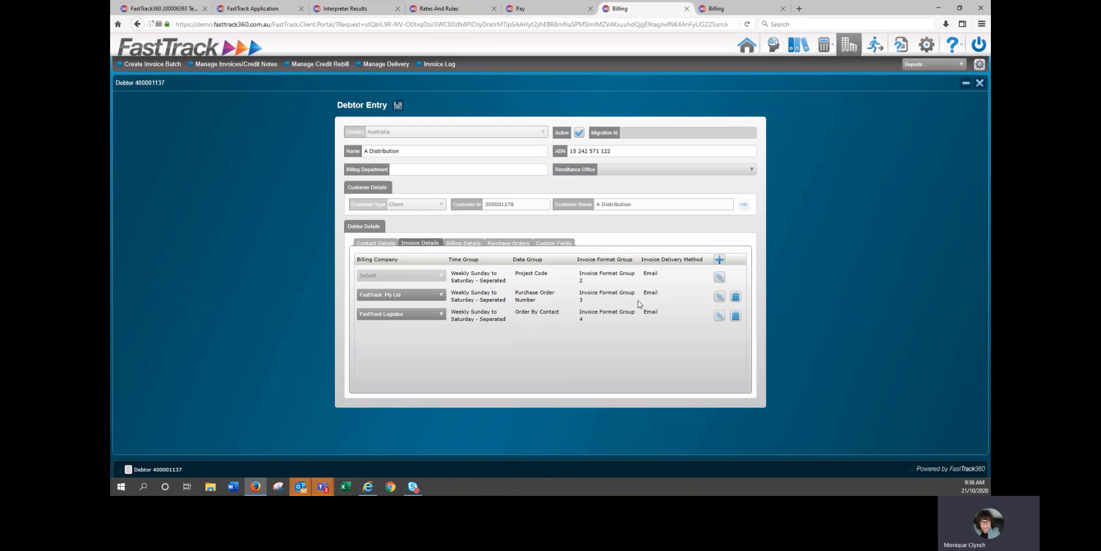
pyautogui.click(720, 296)
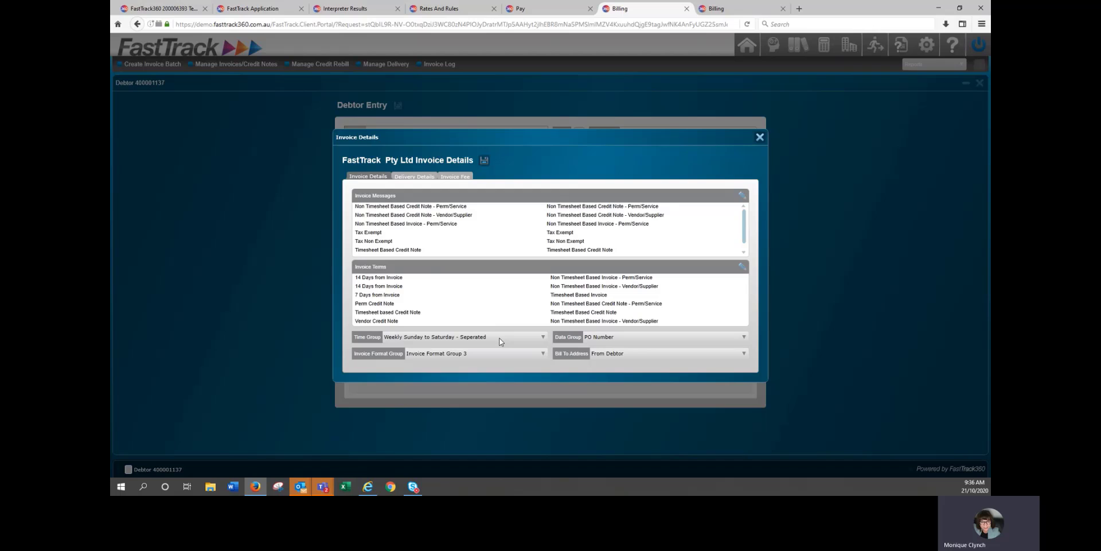
pyautogui.click(644, 337)
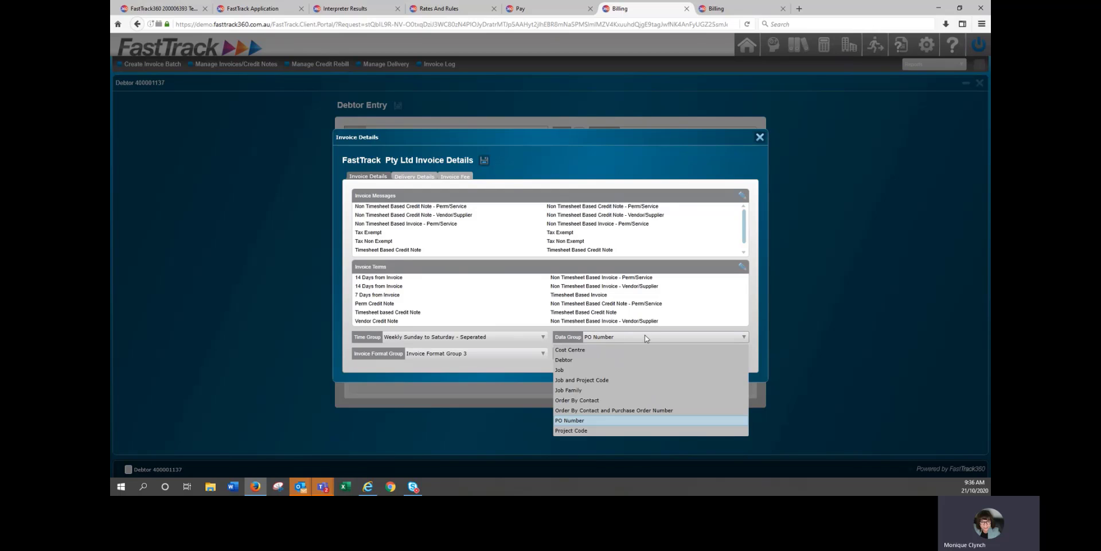
pyautogui.click(604, 342)
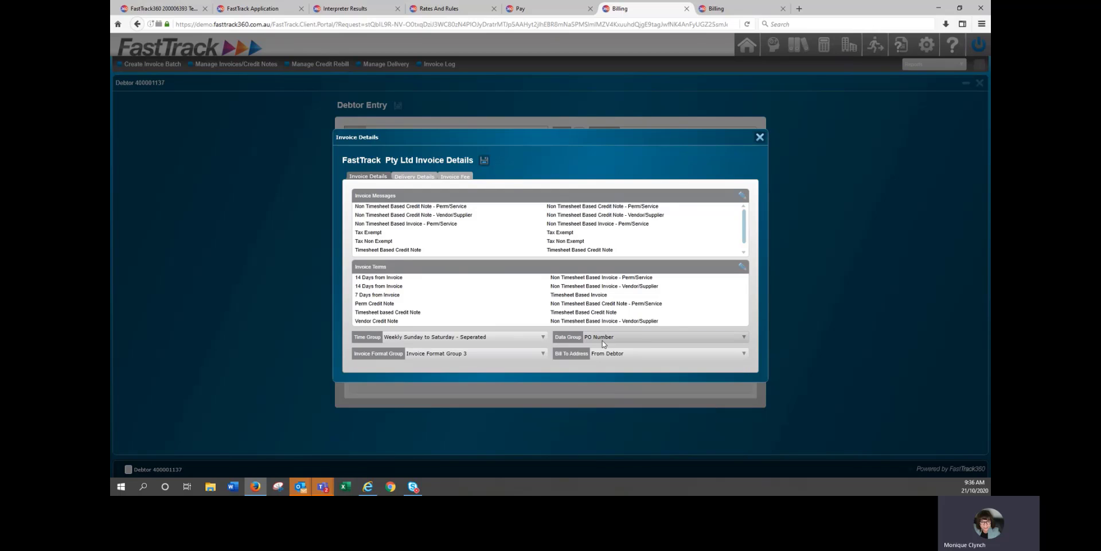
pyautogui.click(644, 341)
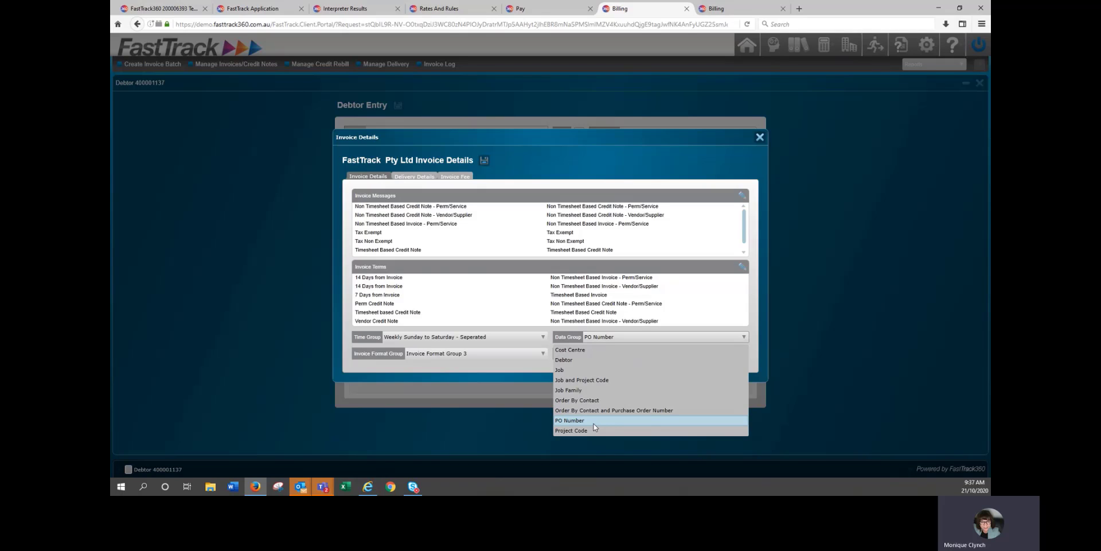
pyautogui.click(414, 176)
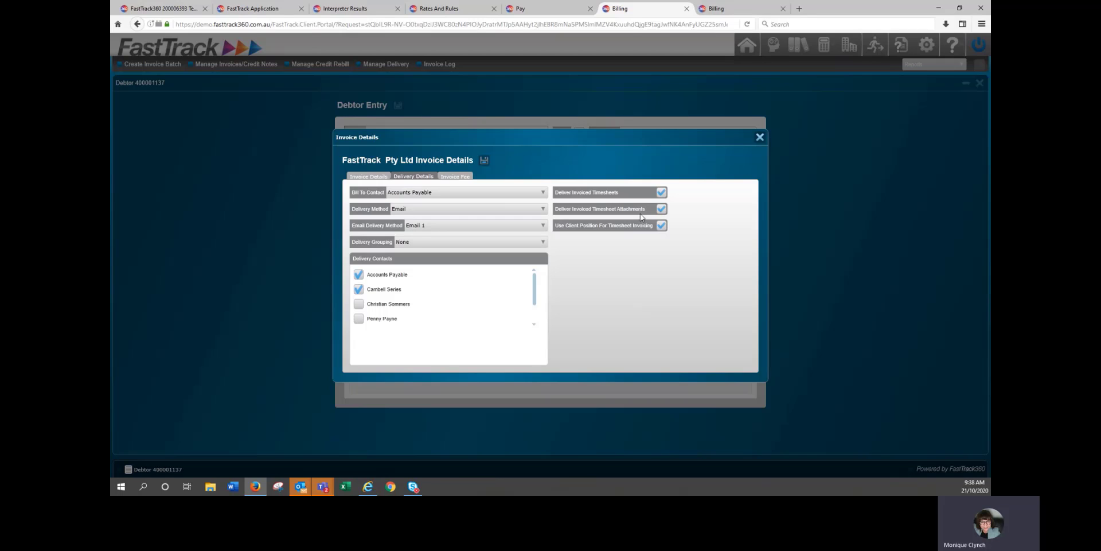
pyautogui.click(760, 137)
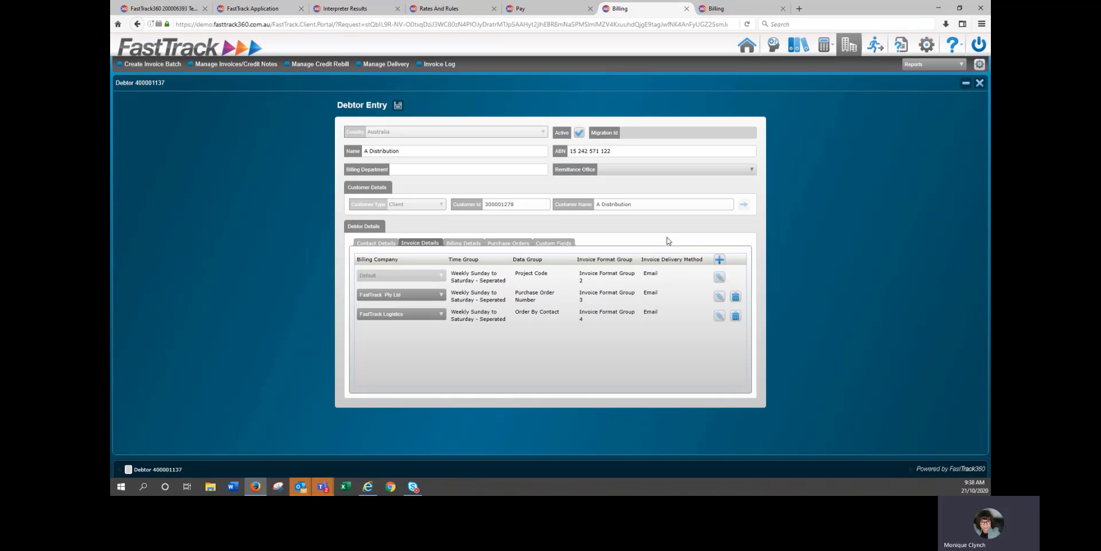
# - Review the details, budget and linked job orders of A Distribution's active multi-line purchase order
pyautogui.click(509, 243)
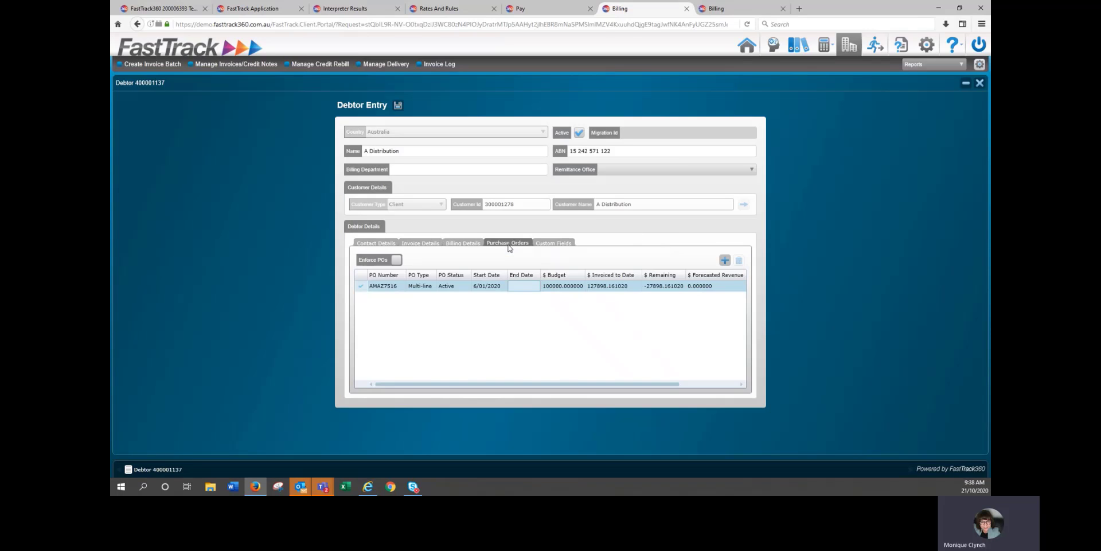
pyautogui.click(504, 285)
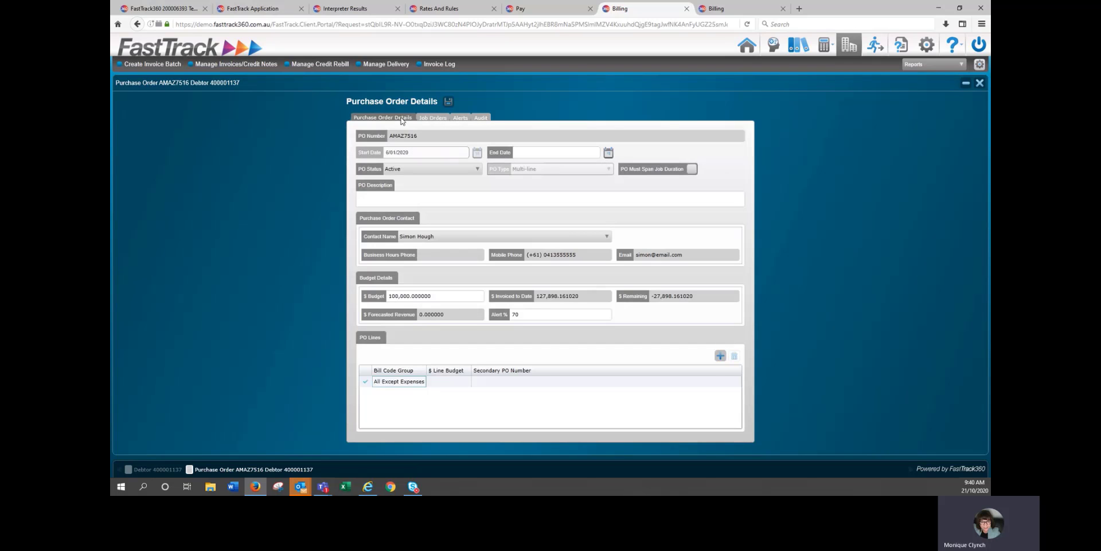
pyautogui.click(429, 120)
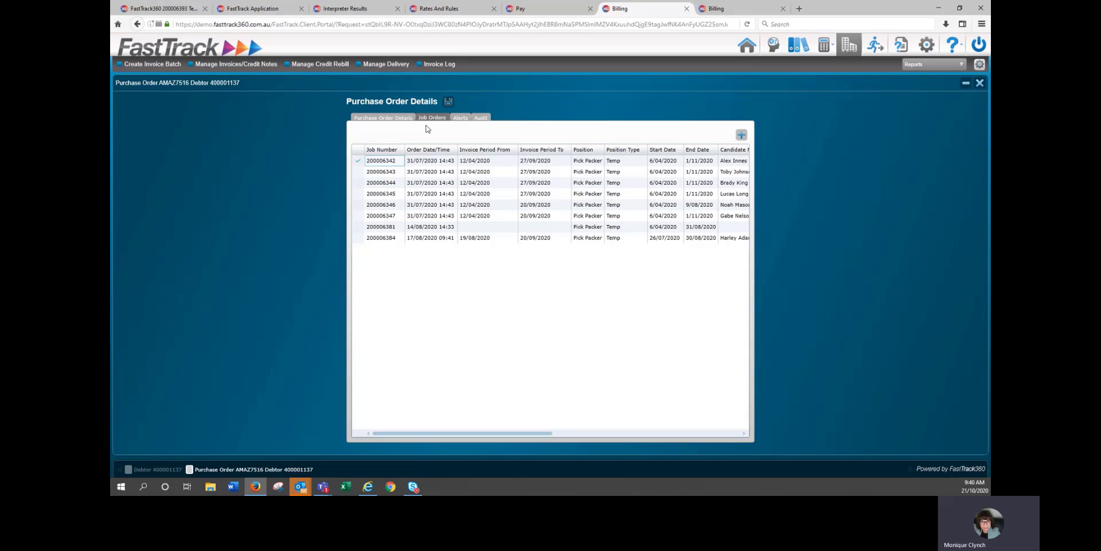
pyautogui.click(980, 82)
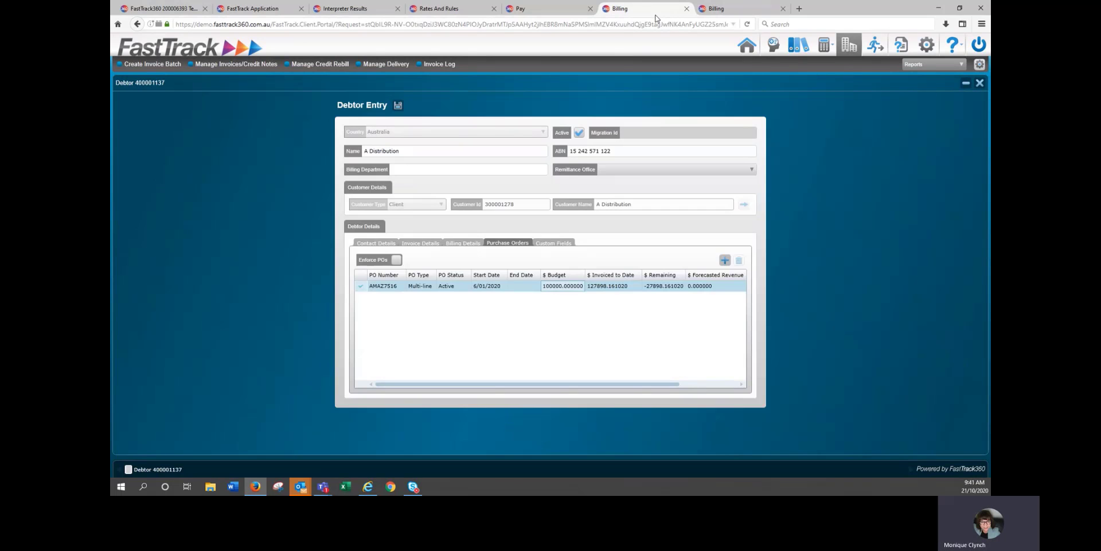
# - Create an invoice batch for debtor A Consulting with the invoice date 18/10/2020
pyautogui.click(723, 9)
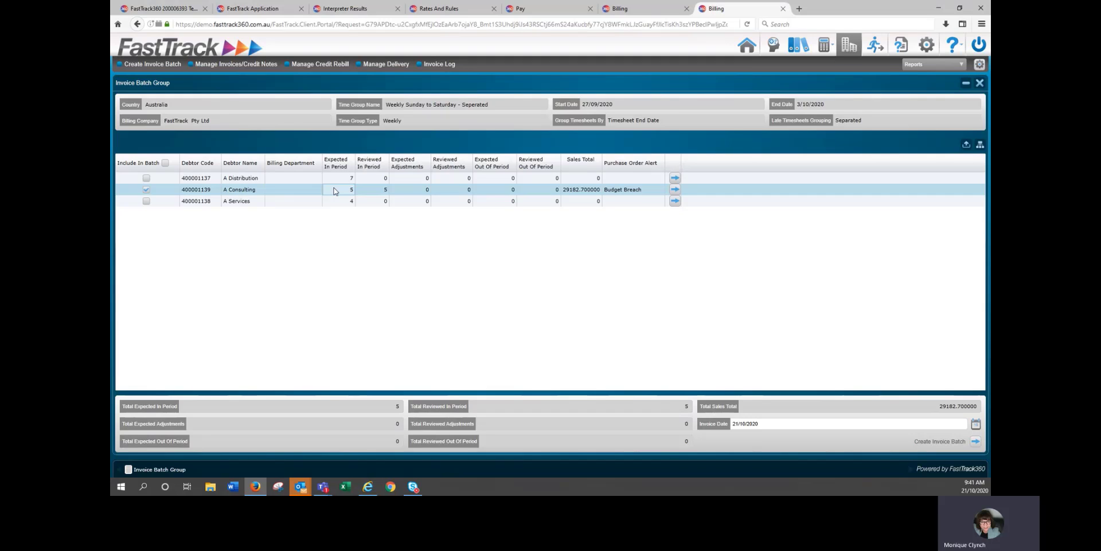
pyautogui.click(375, 194)
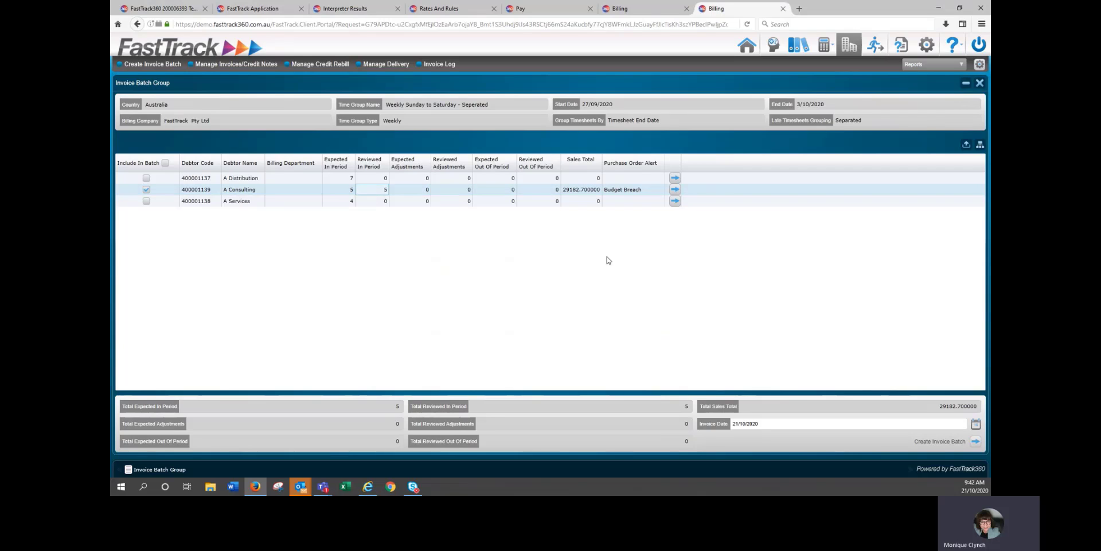
pyautogui.click(977, 424)
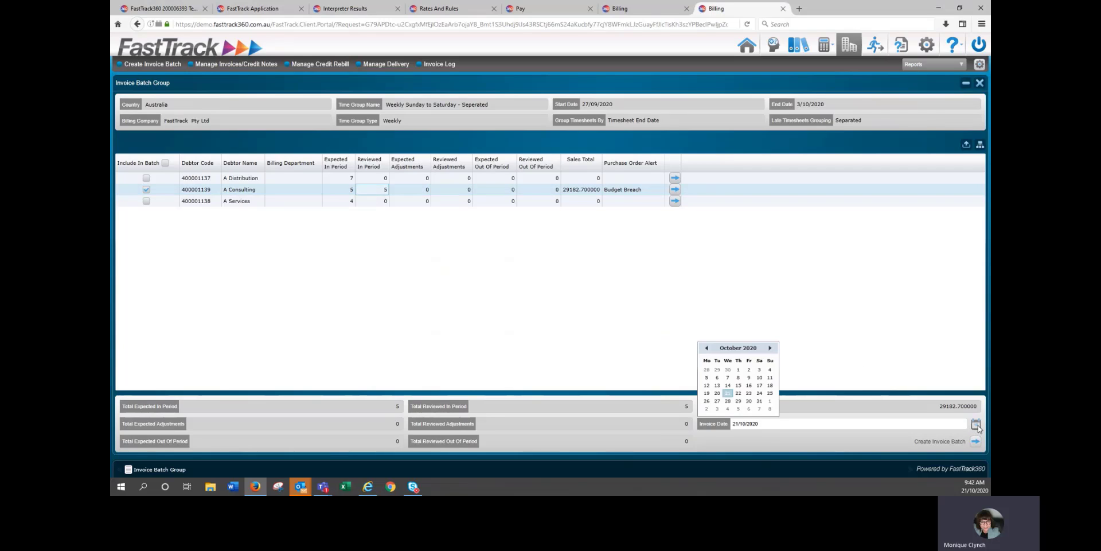
pyautogui.click(770, 386)
pyautogui.click(939, 441)
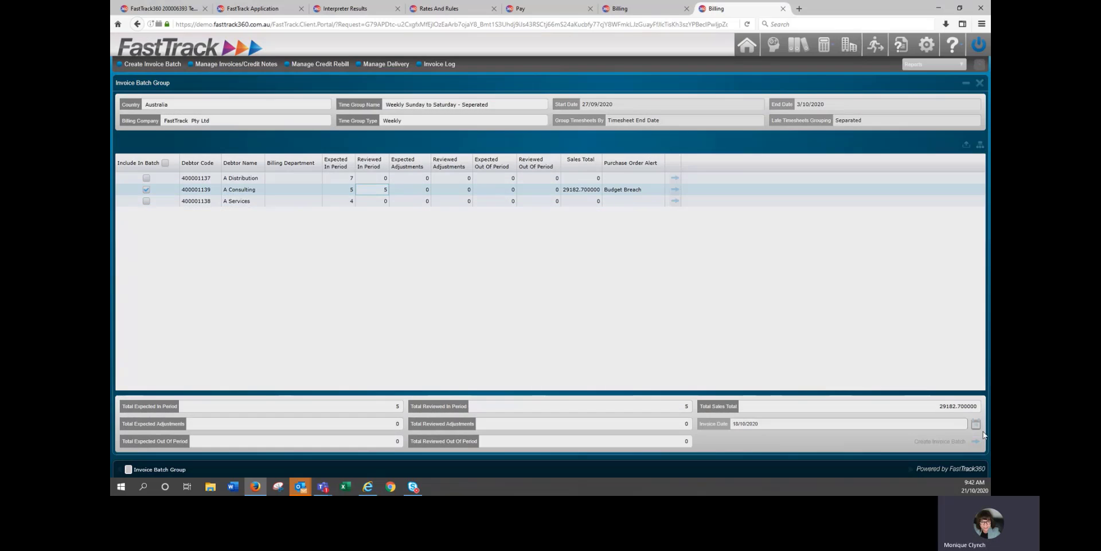
pyautogui.click(594, 261)
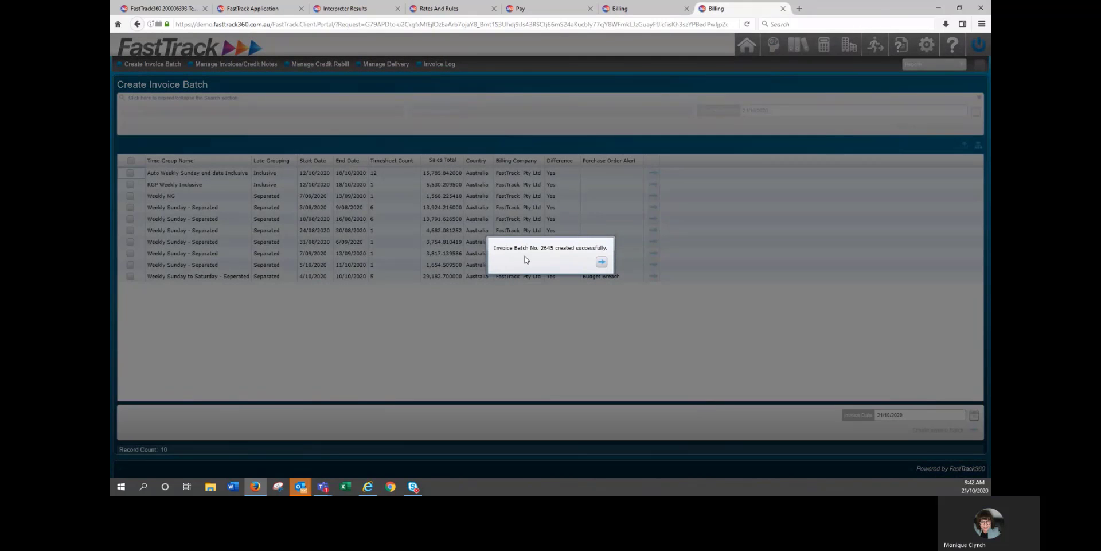
pyautogui.click(600, 263)
# - Find the invoices of batch 2645 in Manage Delivery and select all of them
pyautogui.click(385, 64)
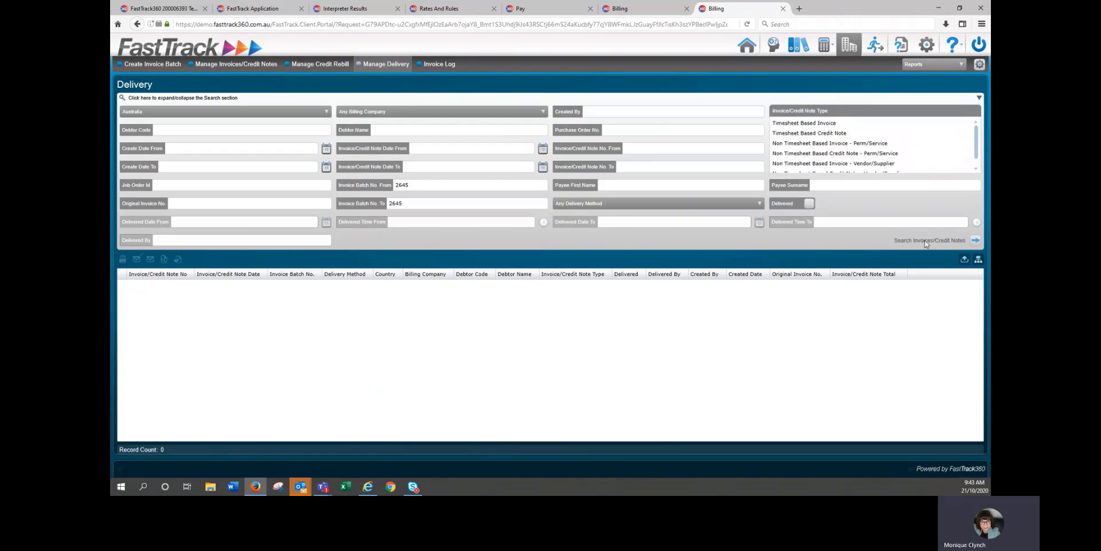
pyautogui.click(928, 241)
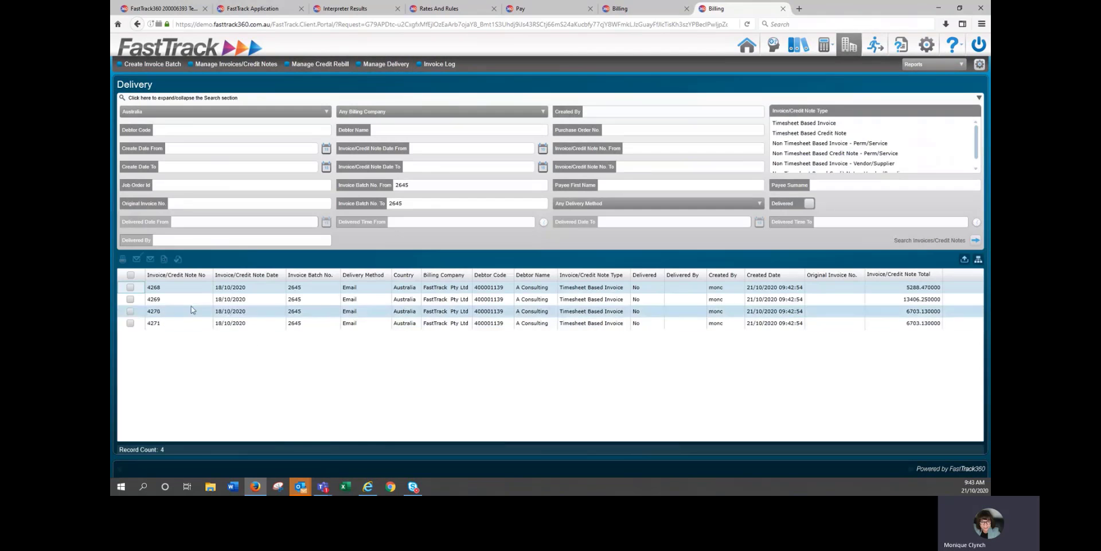
pyautogui.click(132, 275)
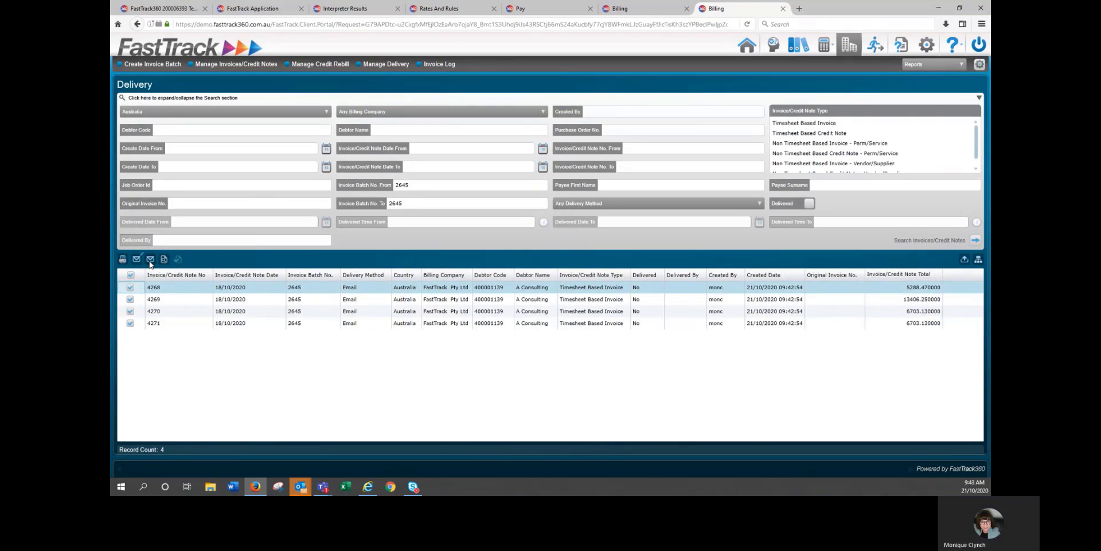
# - Prepare the email of the selected invoices to the debtor using the Temp Invoice email template
pyautogui.click(150, 261)
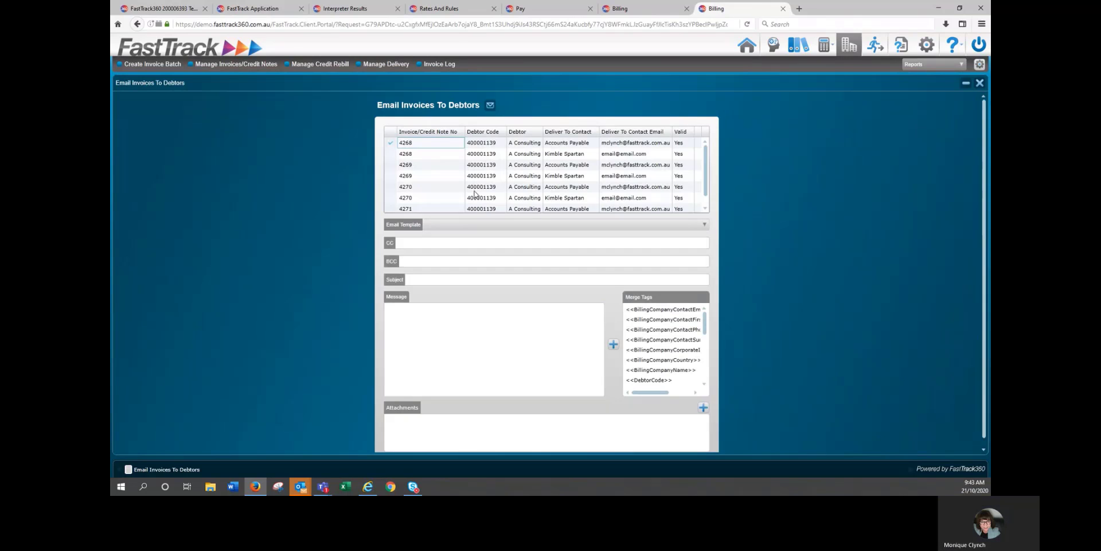
pyautogui.click(470, 226)
pyautogui.click(467, 249)
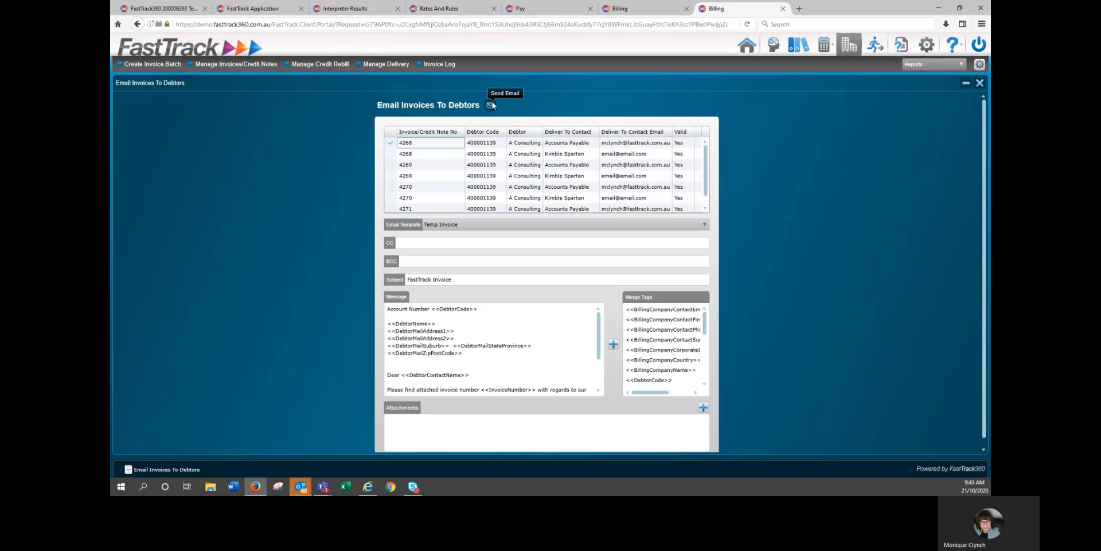
pyautogui.click(968, 86)
# - Return to the temporary Labourer job record for A Construction Company in Recruitment Manager
pyautogui.click(161, 9)
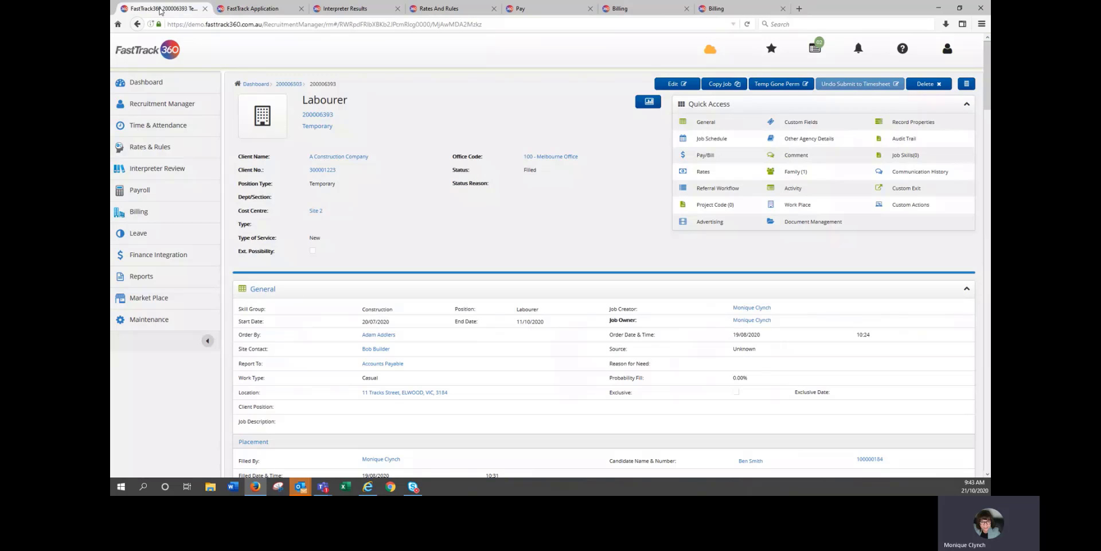